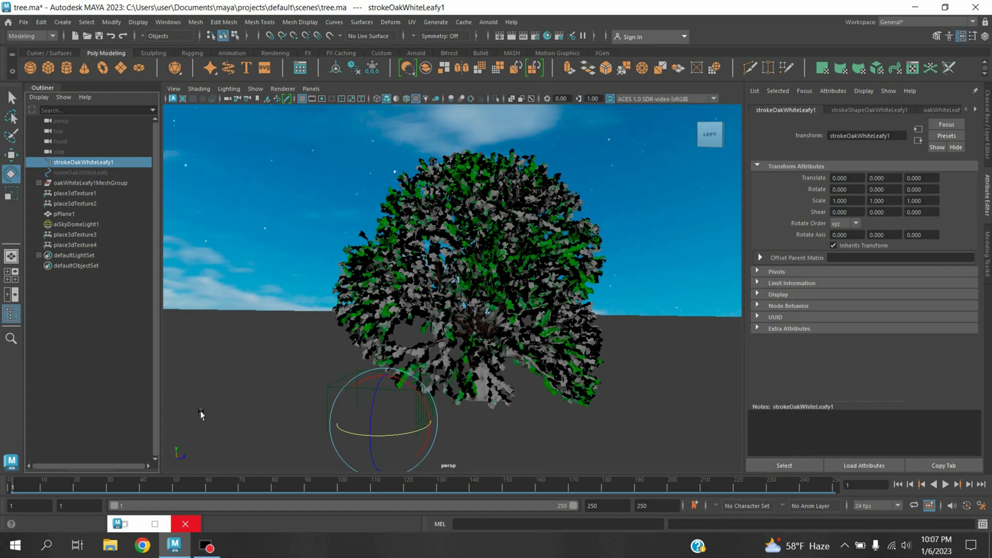
# - Review the previous snowy tree render, then start a new scene without saving
pyautogui.click(154, 524)
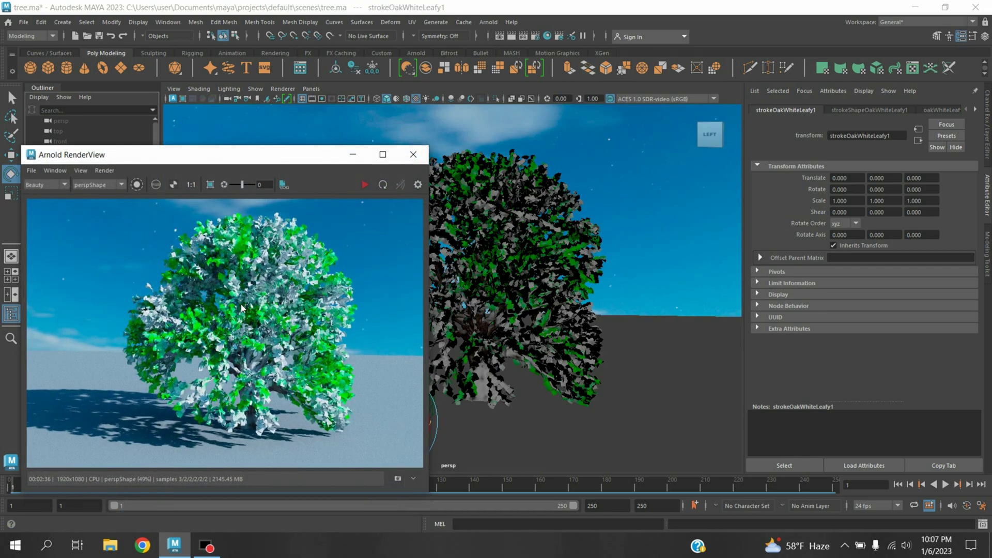
pyautogui.click(353, 154)
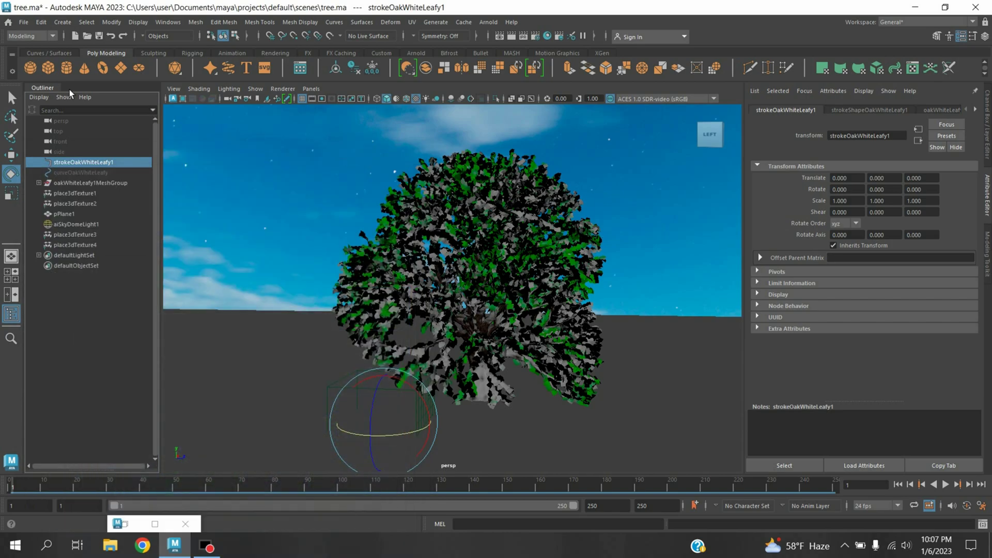
pyautogui.click(24, 21)
pyautogui.click(42, 44)
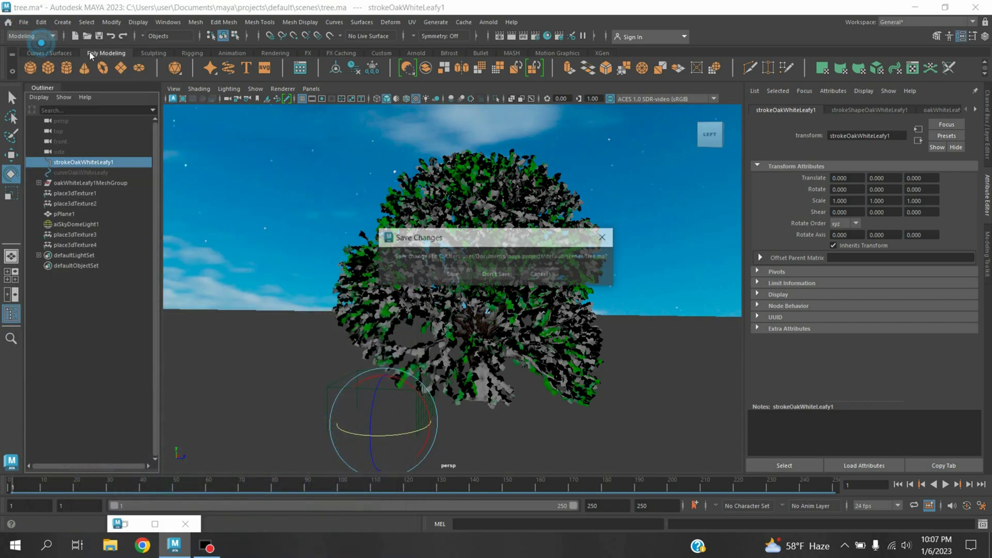
pyautogui.click(493, 274)
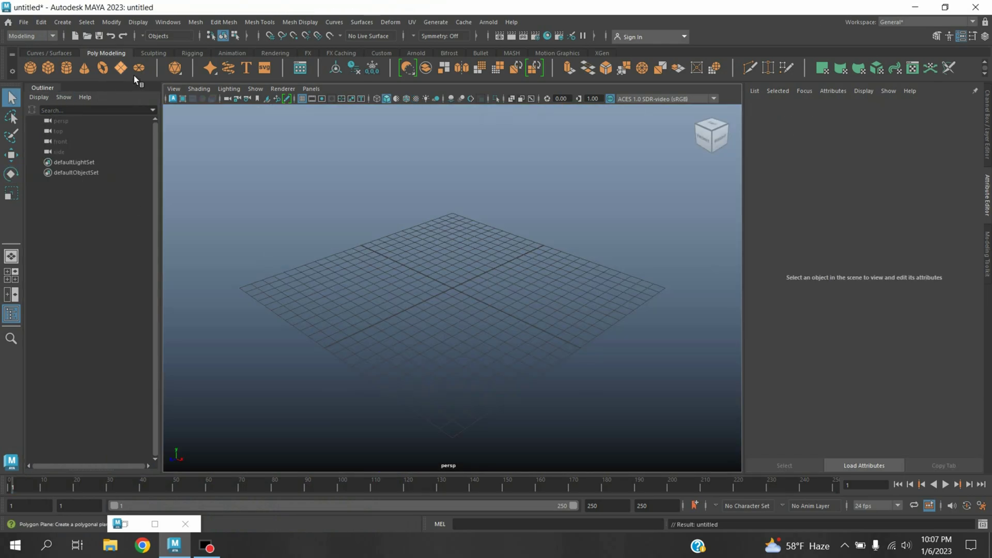
# - Create a polygon plane and scale it up uniformly to about 49 as the ground
pyautogui.click(127, 73)
pyautogui.click(11, 194)
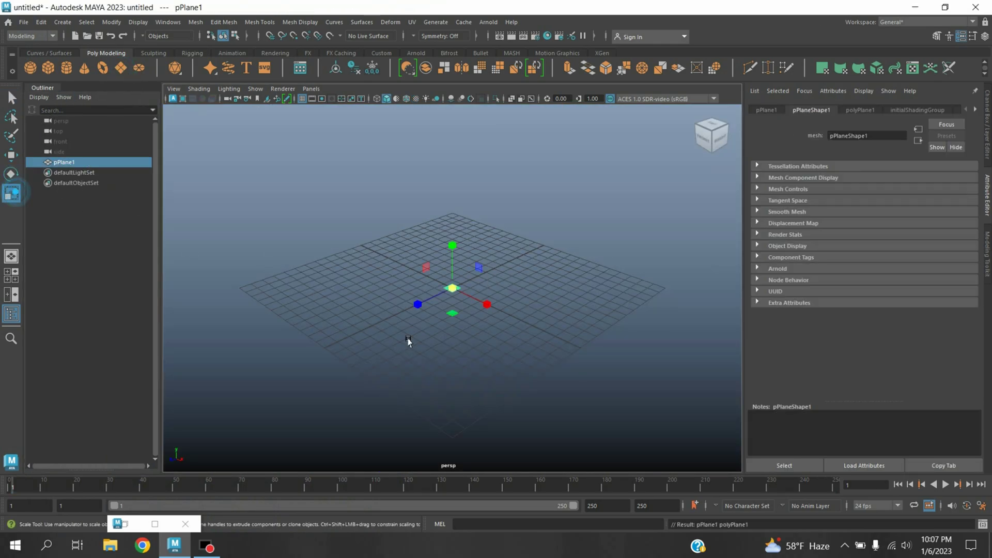
pyautogui.moveTo(452, 298); pyautogui.dragTo(641, 308)
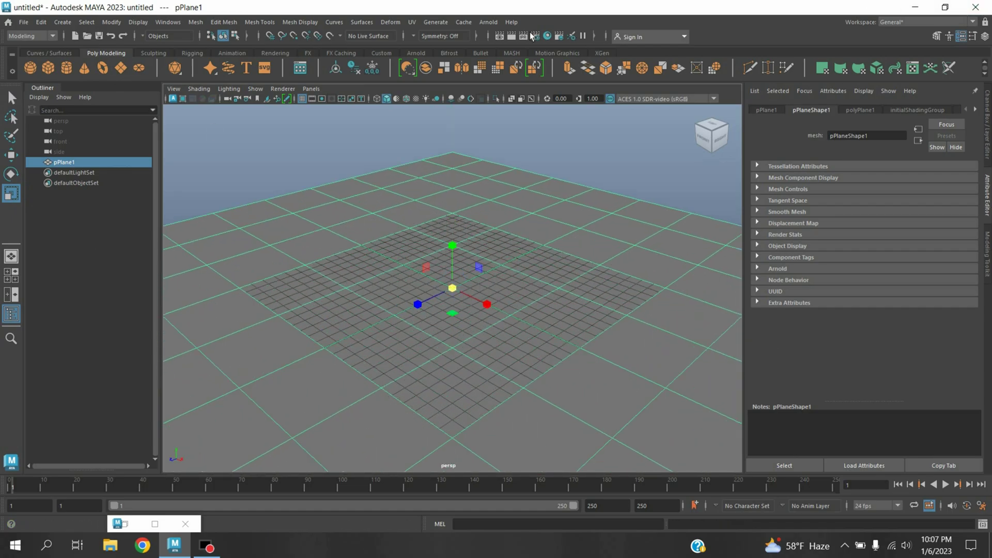
pyautogui.click(435, 22)
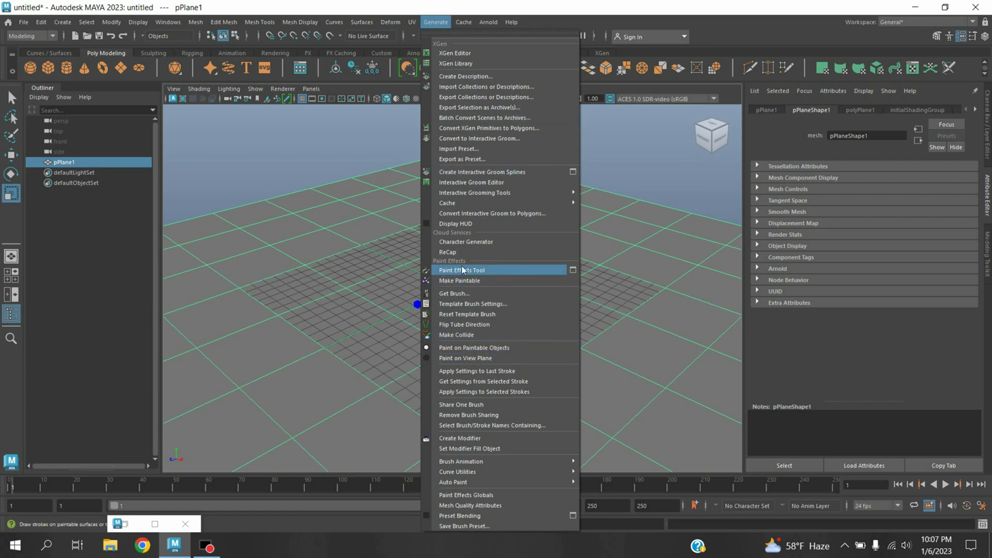
# - Load the oakWhiteLeafyHeavy brush from the TreesMesh folder of the Paint Effects library
pyautogui.click(454, 293)
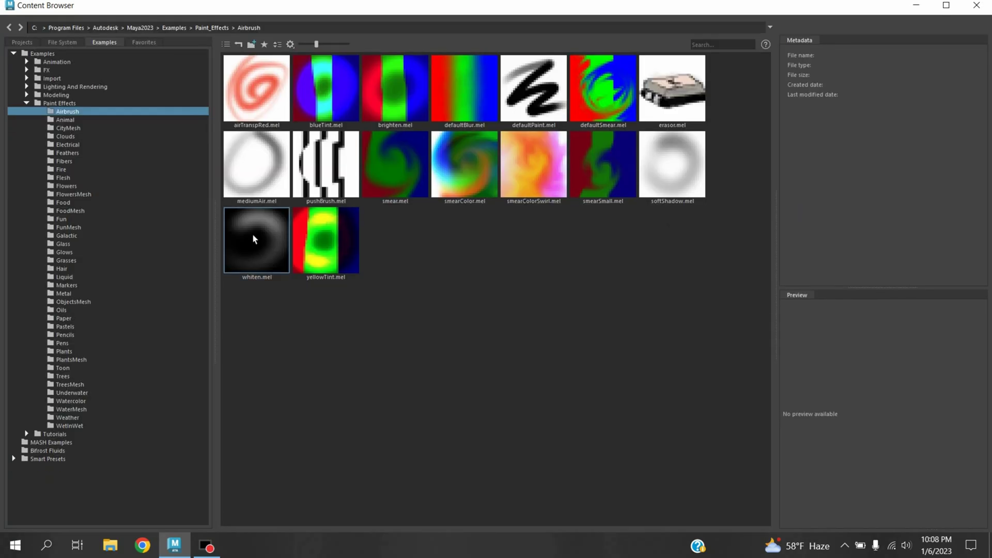
pyautogui.click(72, 385)
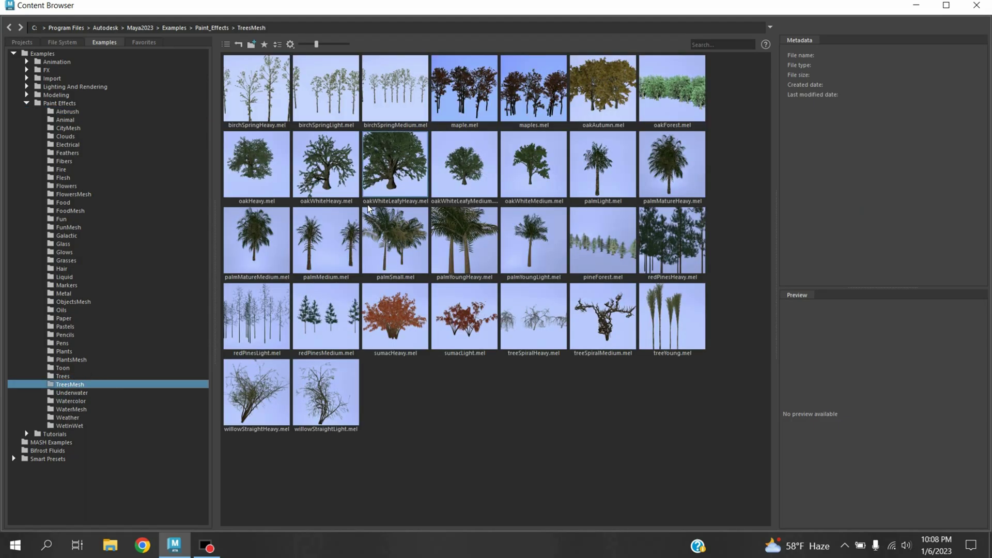
pyautogui.click(406, 177)
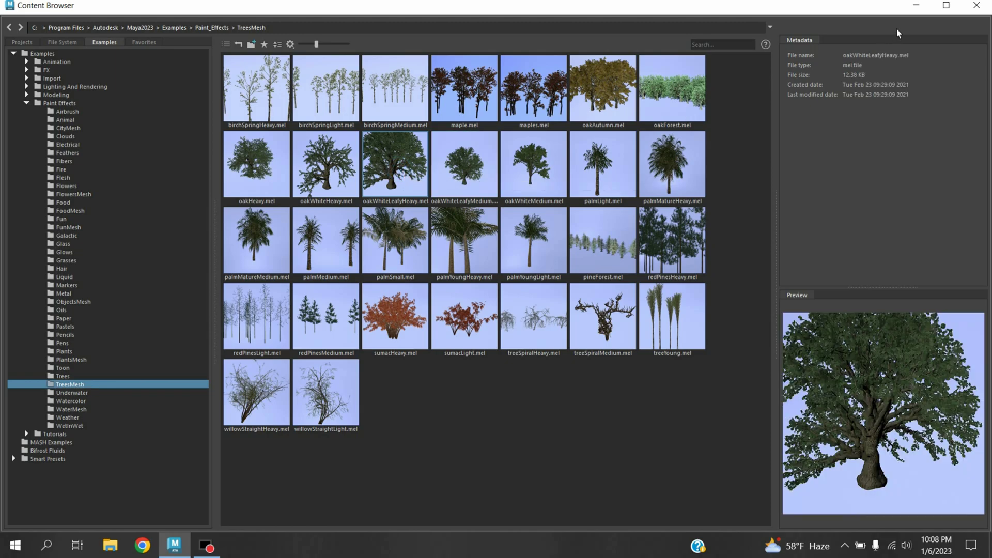
pyautogui.click(916, 5)
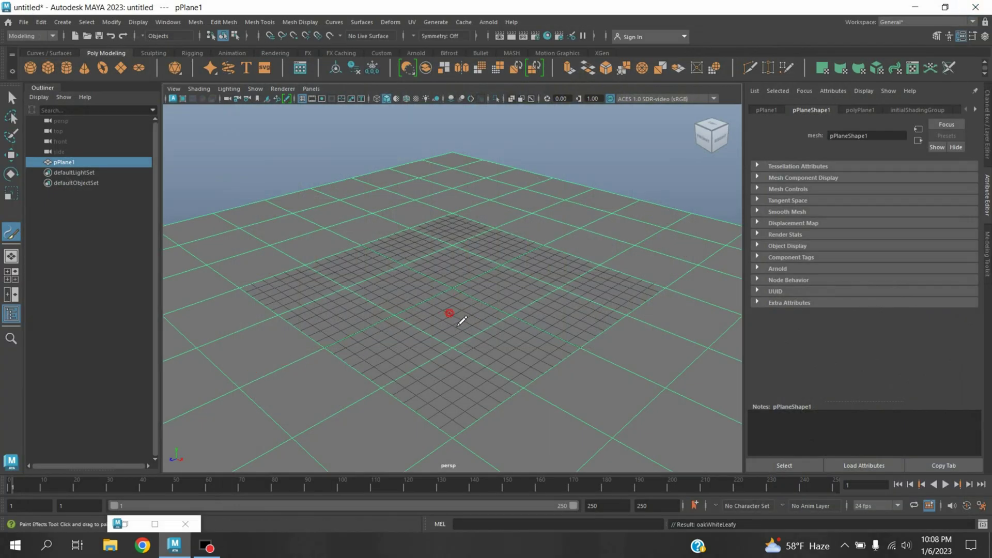
# - Paint an oak tree at the plane's centre and raise its Global Scale from 3.250 to 5
pyautogui.click(467, 333)
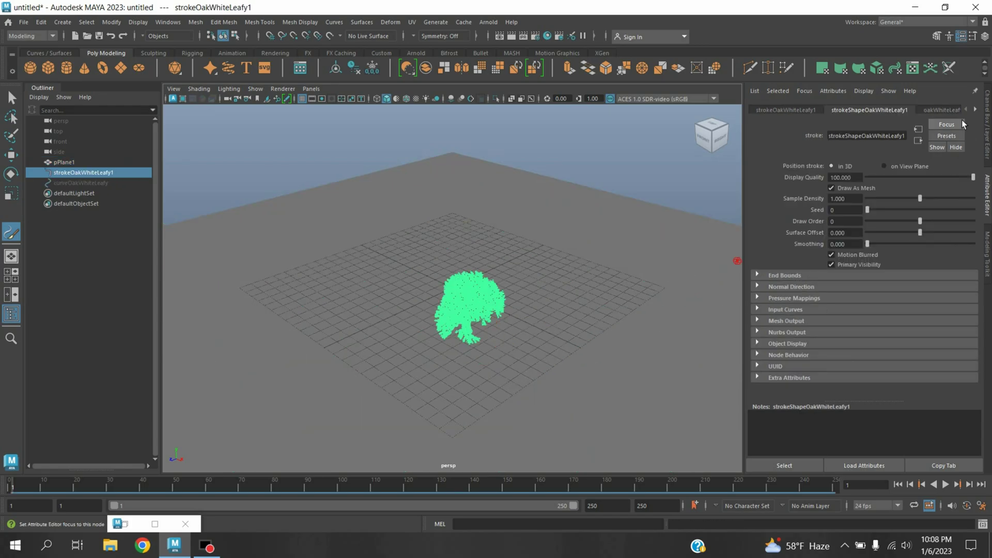
pyautogui.click(945, 110)
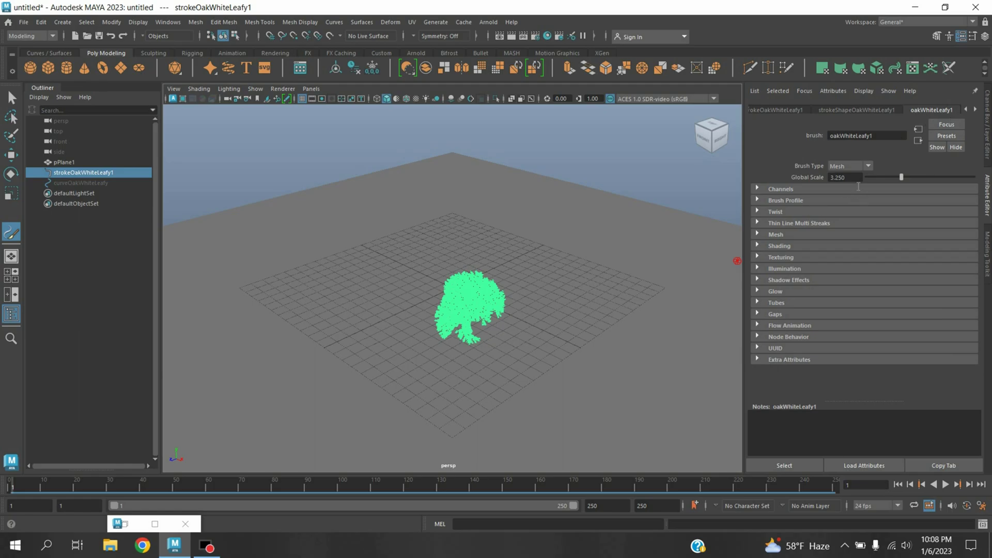
pyautogui.moveTo(858, 184); pyautogui.dragTo(820, 185)
pyautogui.write('5')
pyautogui.press('Return')
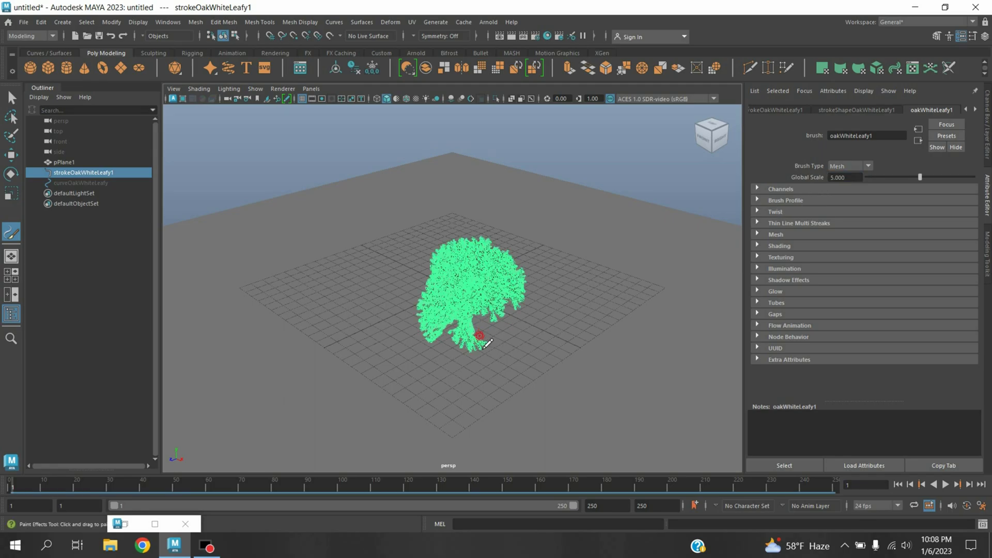
# - Return to the Select tool and frame the tree from a lower front angle
pyautogui.click(11, 97)
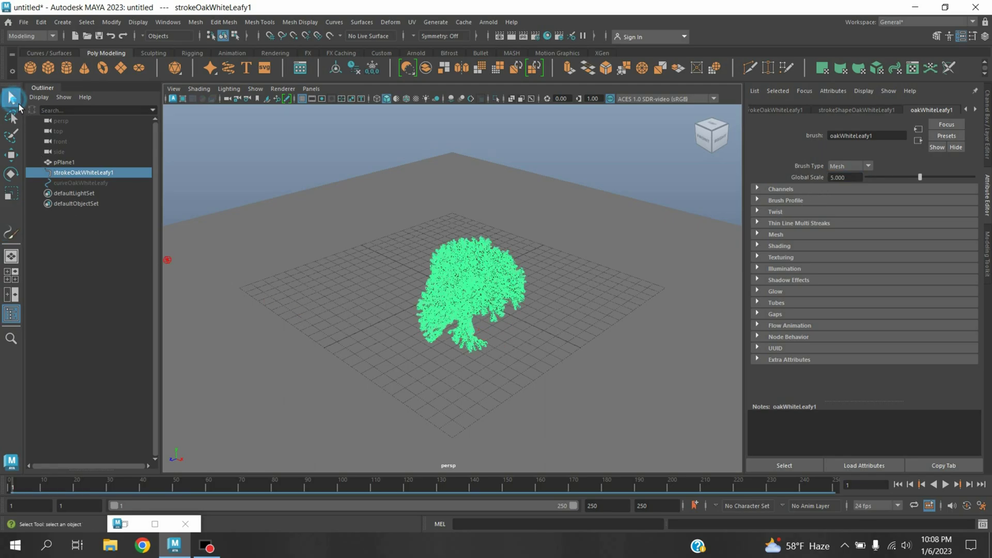
pyautogui.keyDown('alt'); pyautogui.moveTo(489, 362); pyautogui.dragTo(518, 358); pyautogui.keyUp('alt')
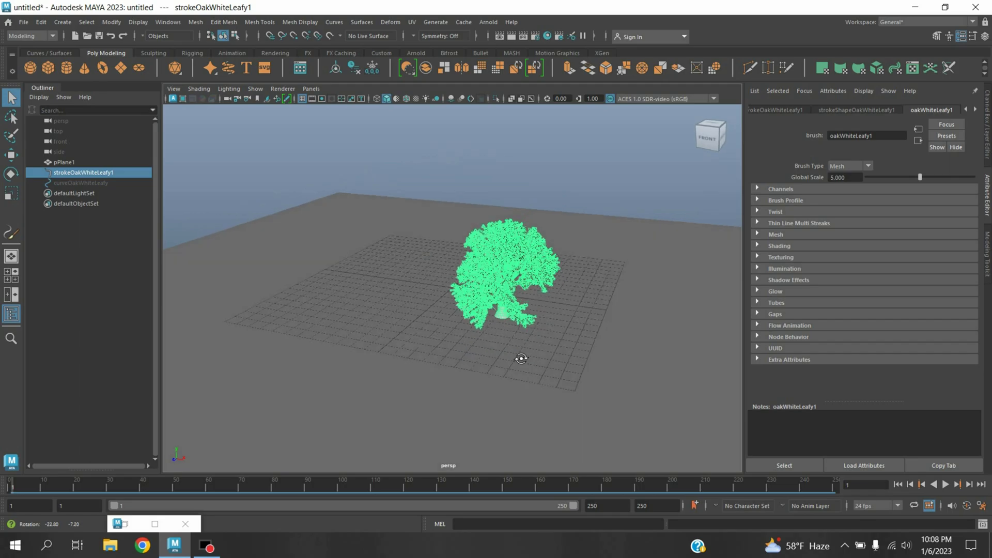
pyautogui.scroll(3, 514, 355)
pyautogui.keyDown('alt'); pyautogui.moveTo(519, 355); pyautogui.dragTo(510, 355, button='middle'); pyautogui.keyUp('alt')
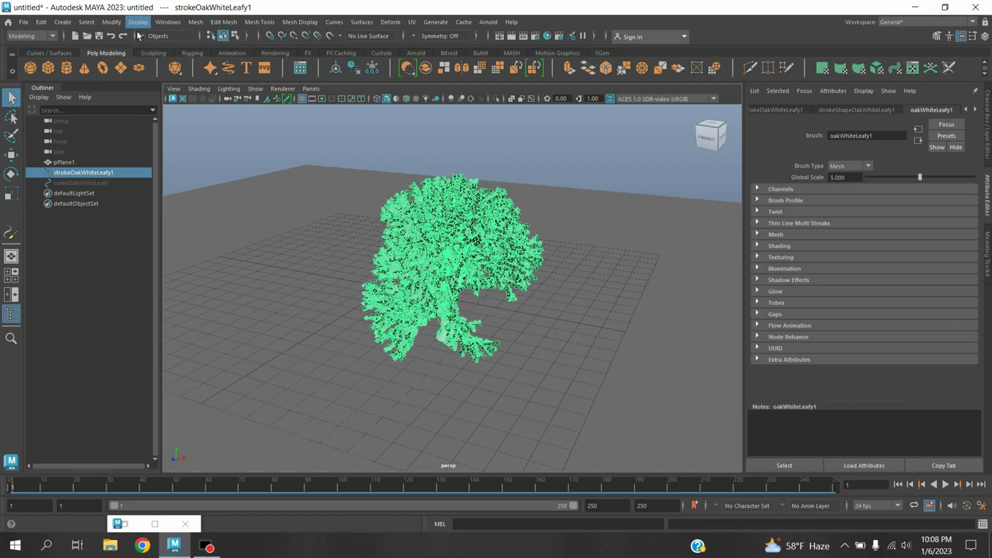
pyautogui.click(111, 22)
# - Convert the tree stroke to polygons and select oakWhiteLeafy1Main inside oakWhiteLeafy1MeshGroup
pyautogui.moveTo(170, 275)
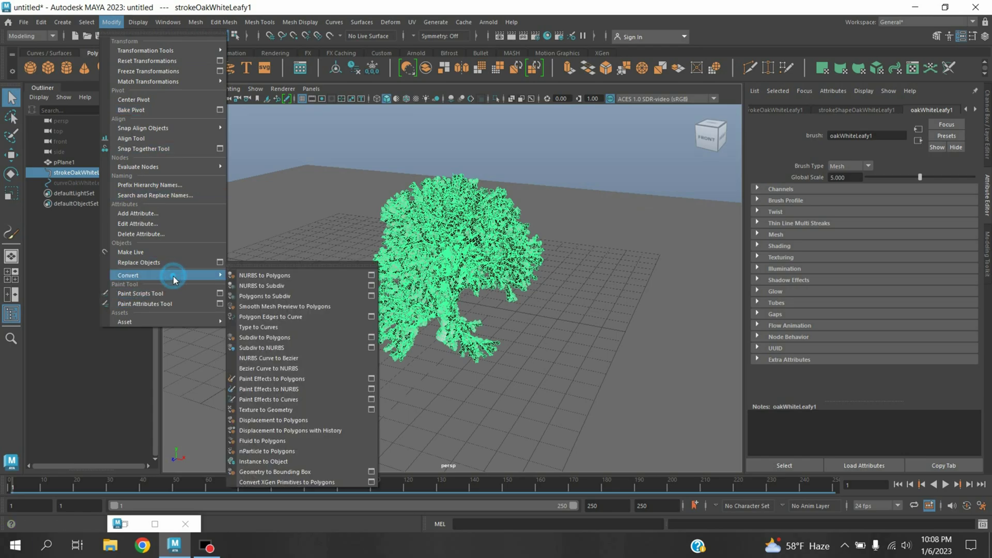
pyautogui.click(273, 379)
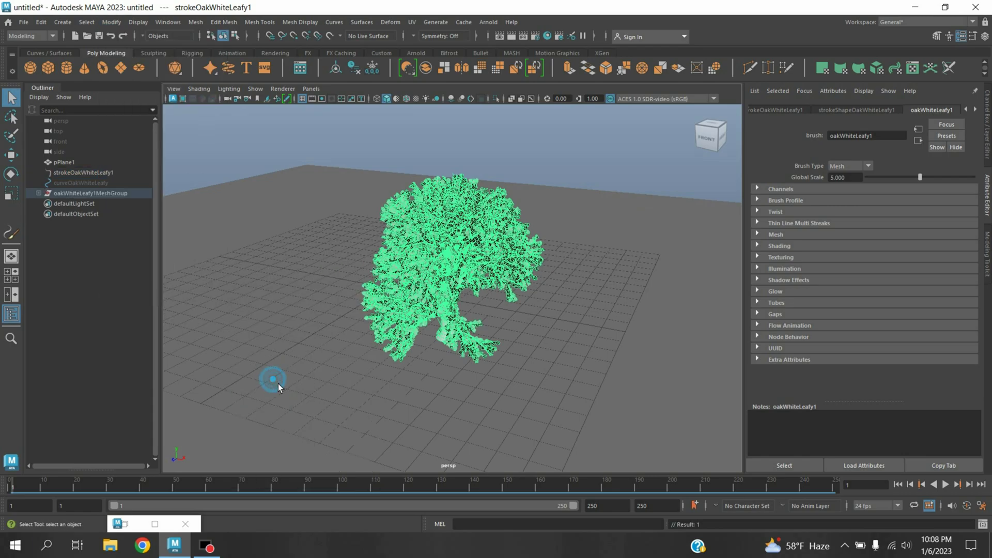
pyautogui.click(40, 194)
pyautogui.click(88, 204)
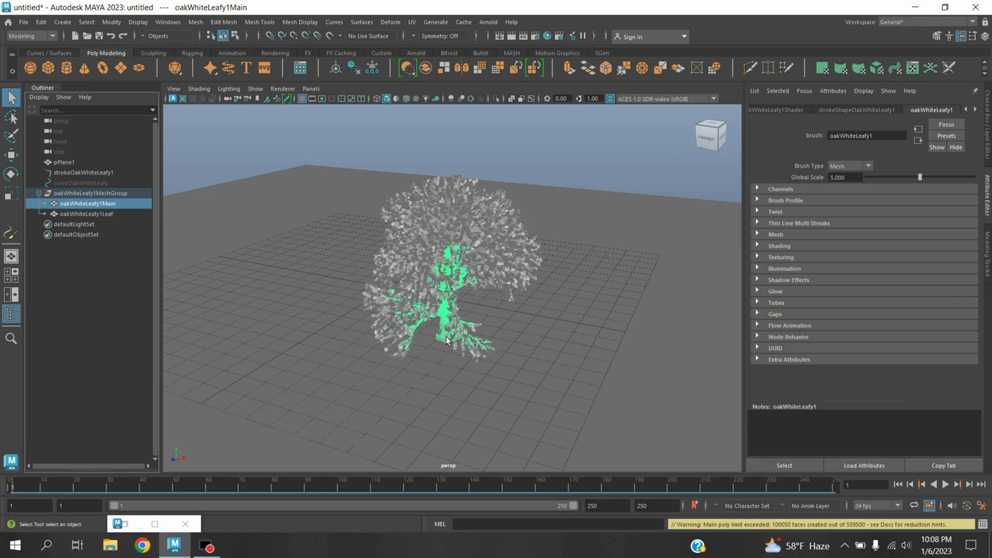
# - Assign a new aiStandardSurface to the trunk and list 3D textures for its Base Color
pyautogui.rightClick(445, 236)
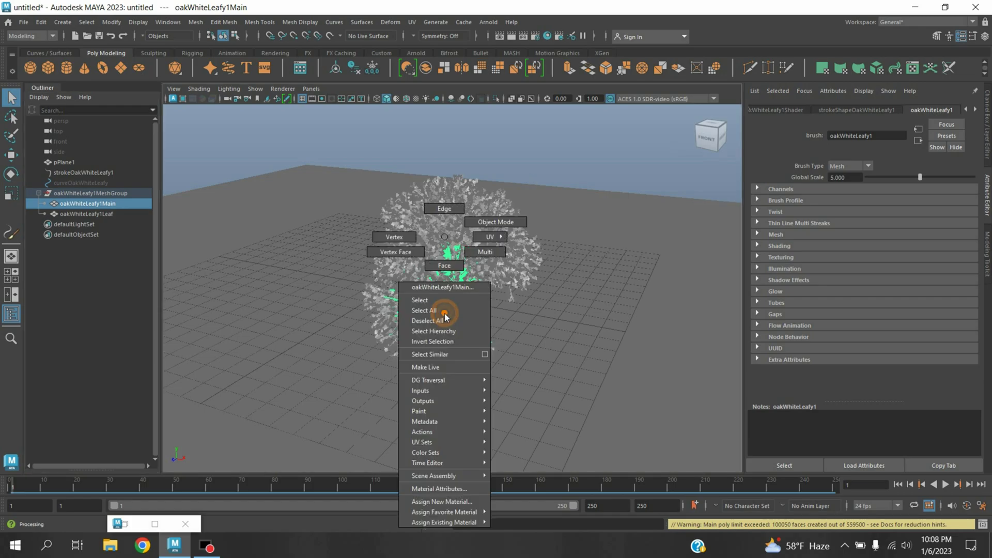
pyautogui.click(436, 503)
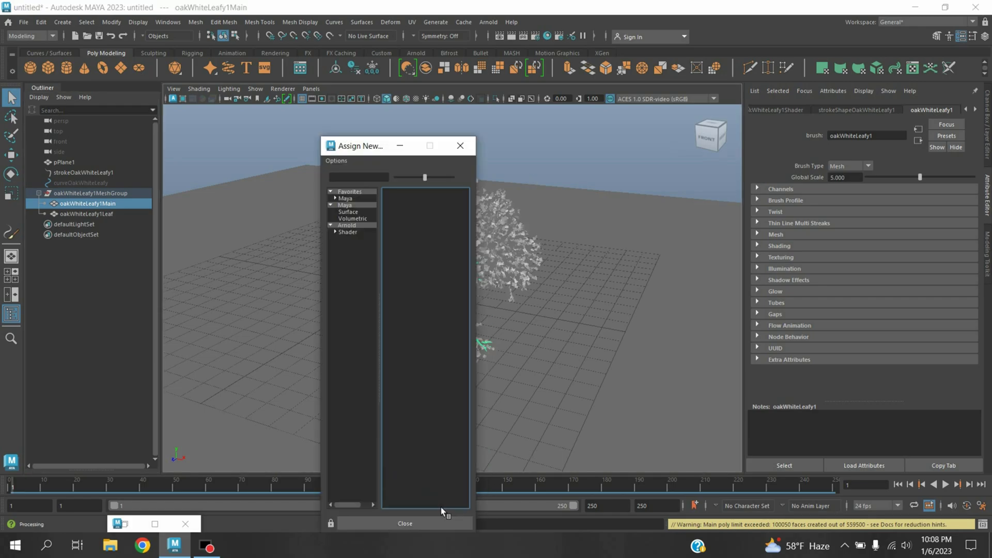
pyautogui.click(362, 226)
pyautogui.click(428, 372)
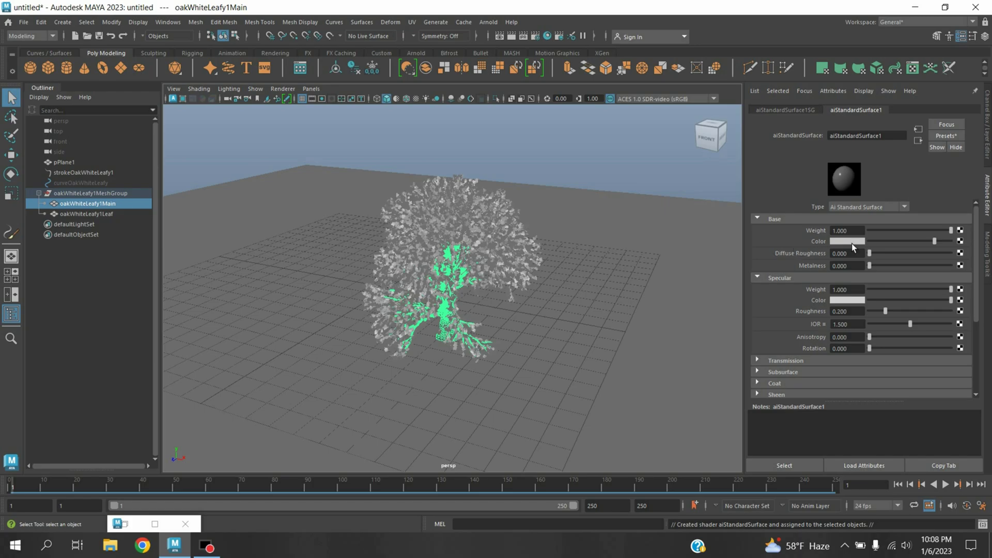
pyautogui.click(960, 241)
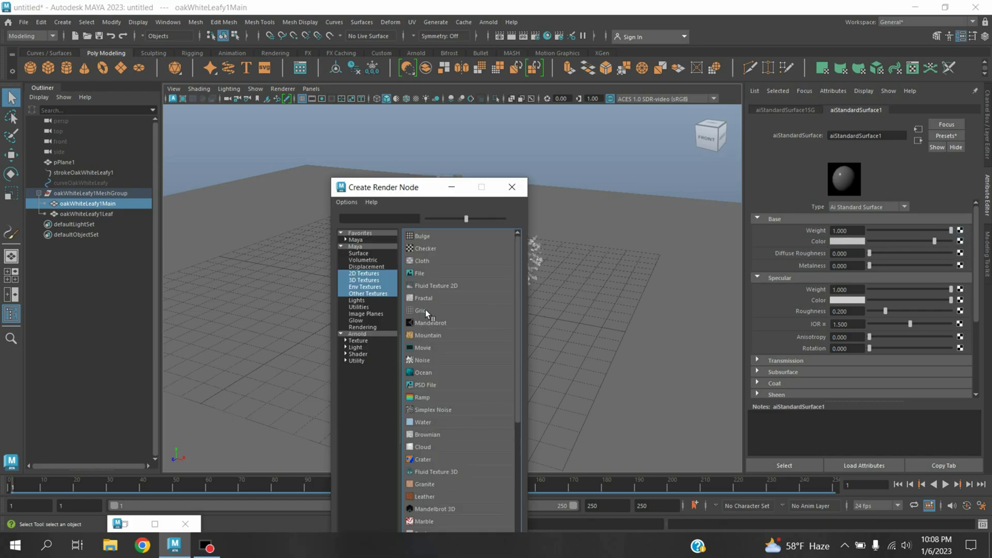
pyautogui.click(368, 280)
# - Add a Snow texture to the trunk's base colour with Threshold 0.190 and Depth Decay 3.155
pyautogui.click(431, 352)
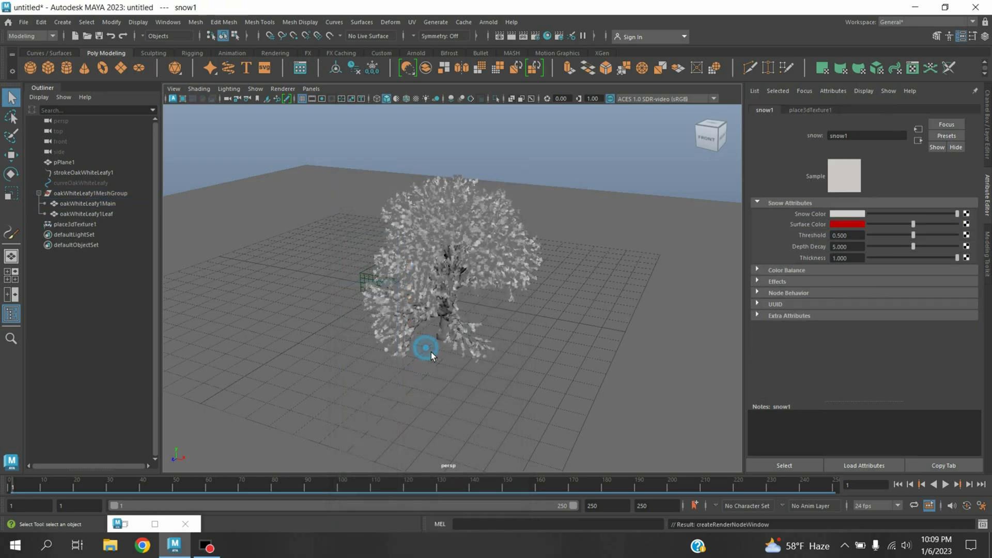
pyautogui.moveTo(923, 237); pyautogui.dragTo(896, 240)
pyautogui.moveTo(890, 240); pyautogui.dragTo(890, 240)
pyautogui.moveTo(917, 253); pyautogui.dragTo(902, 253)
pyautogui.click(969, 234)
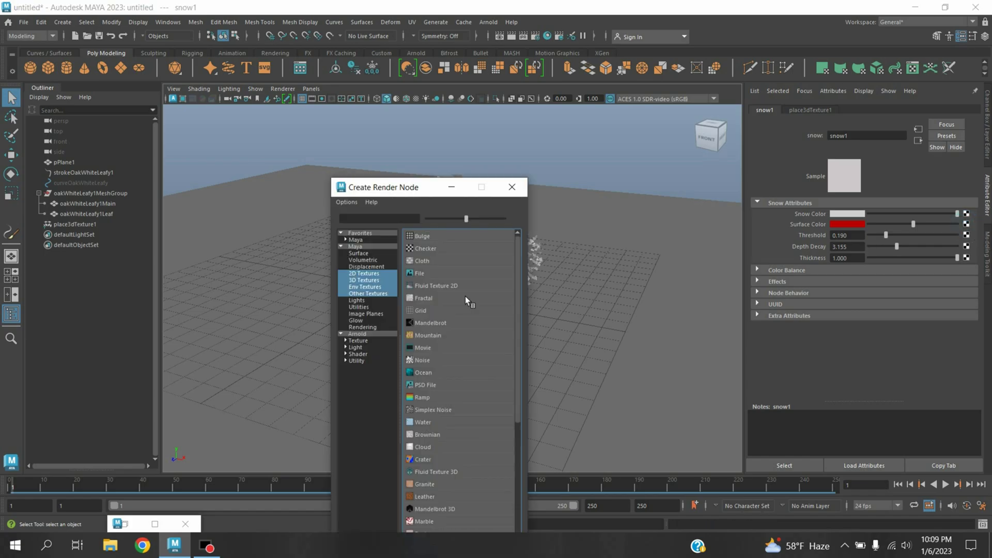
# - Drive the snow's surface colour with a Stucco texture and attach a file texture to Channel 1
pyautogui.click(364, 283)
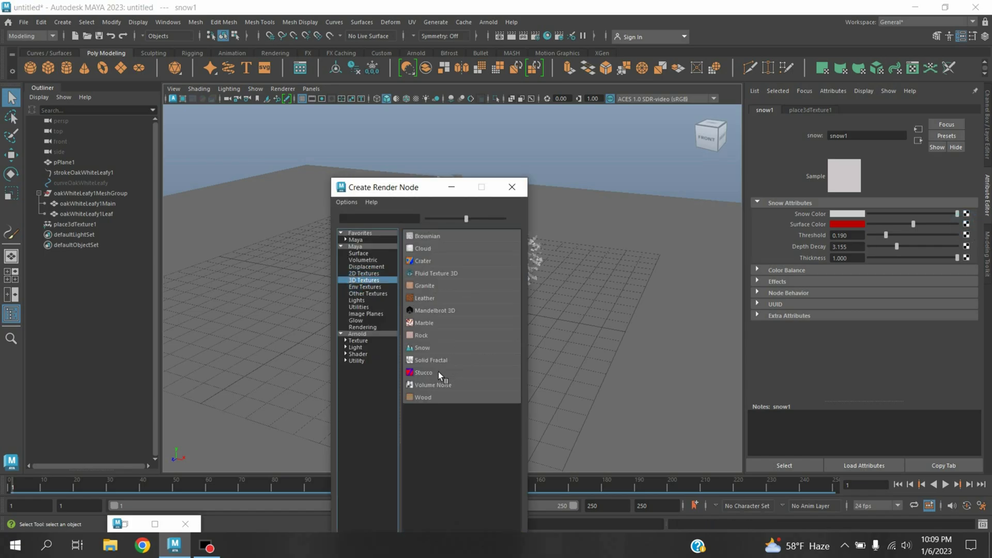
pyautogui.click(424, 372)
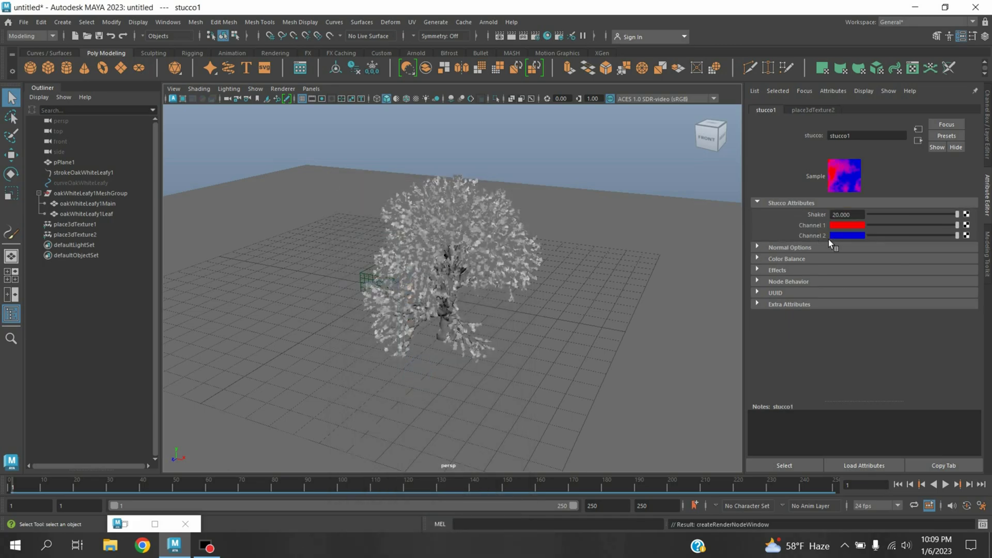
pyautogui.click(966, 235)
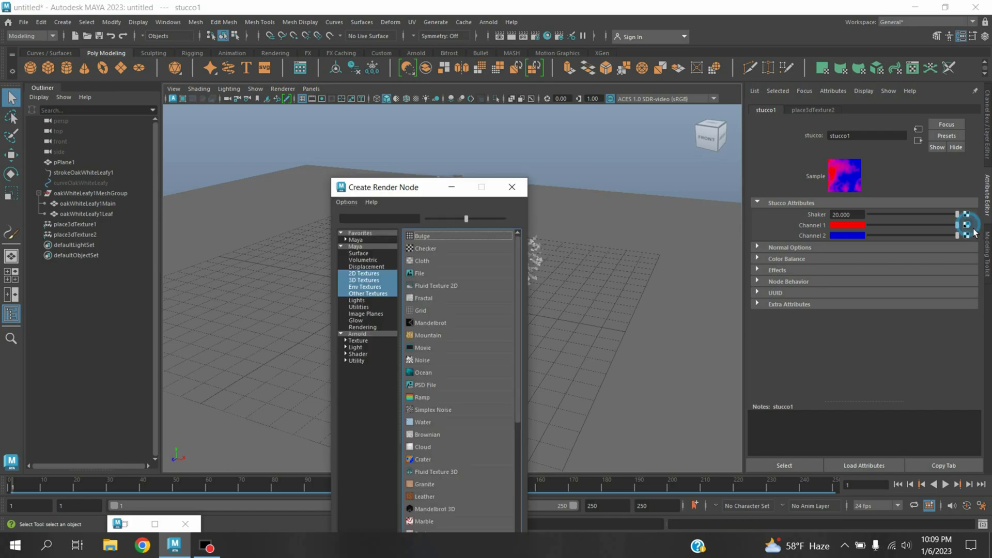
pyautogui.click(428, 274)
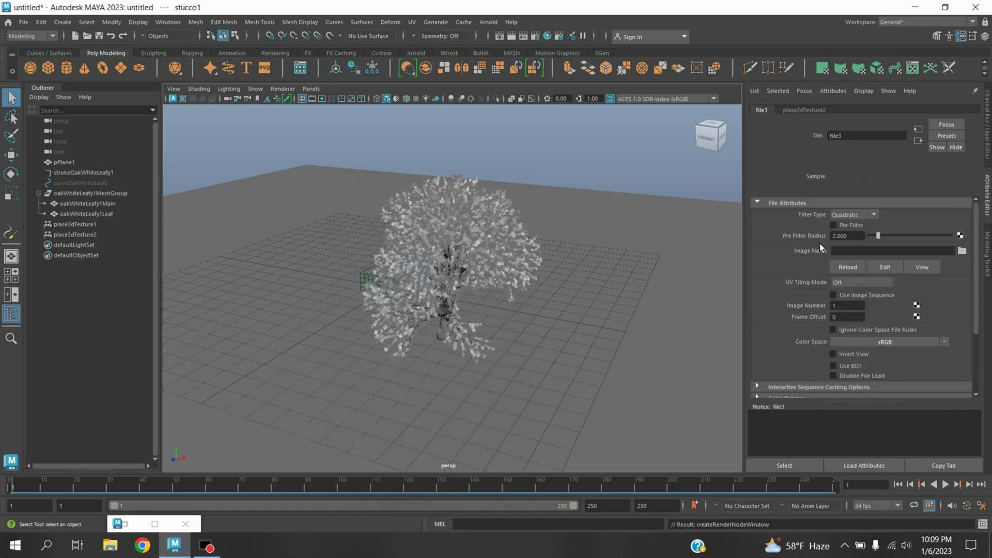
# - Load relief-texture-brown-bark-tree-close-up_158595-6482.jpg from the Desktop into the file texture
pyautogui.click(961, 252)
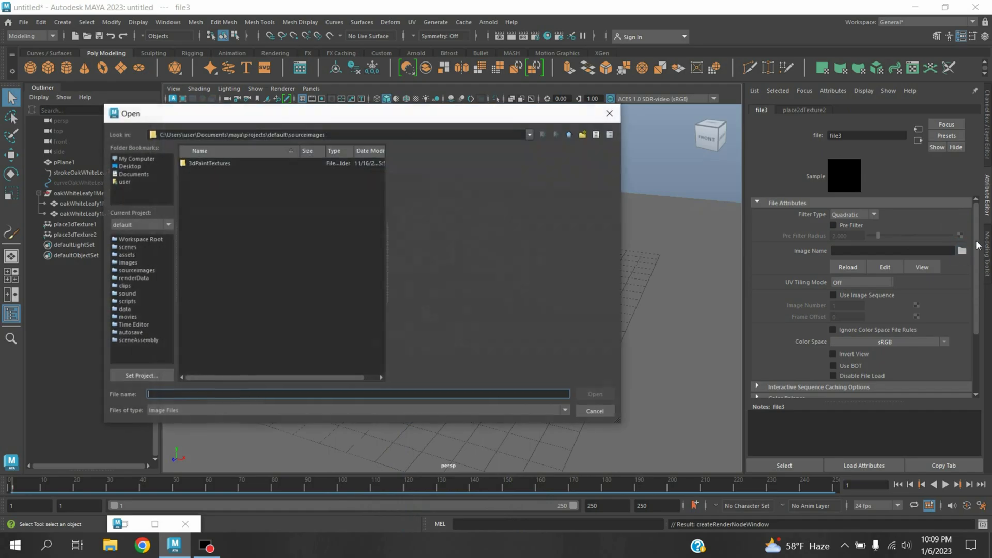
pyautogui.click(130, 167)
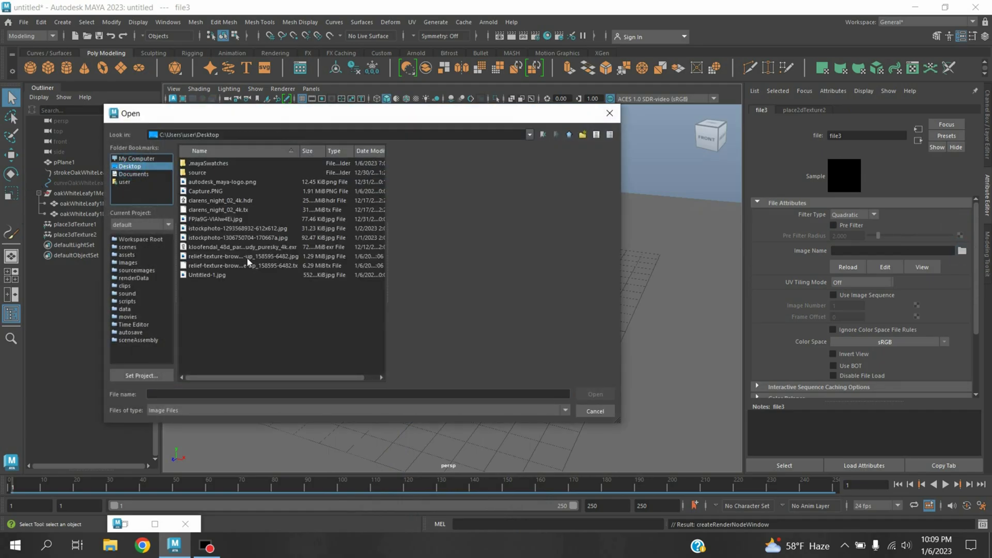
pyautogui.click(206, 256)
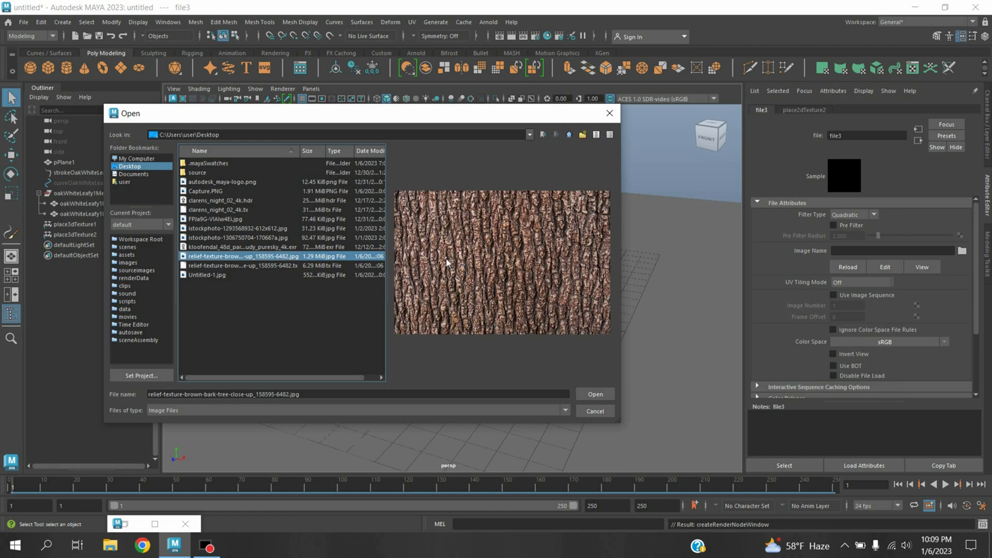
pyautogui.click(590, 395)
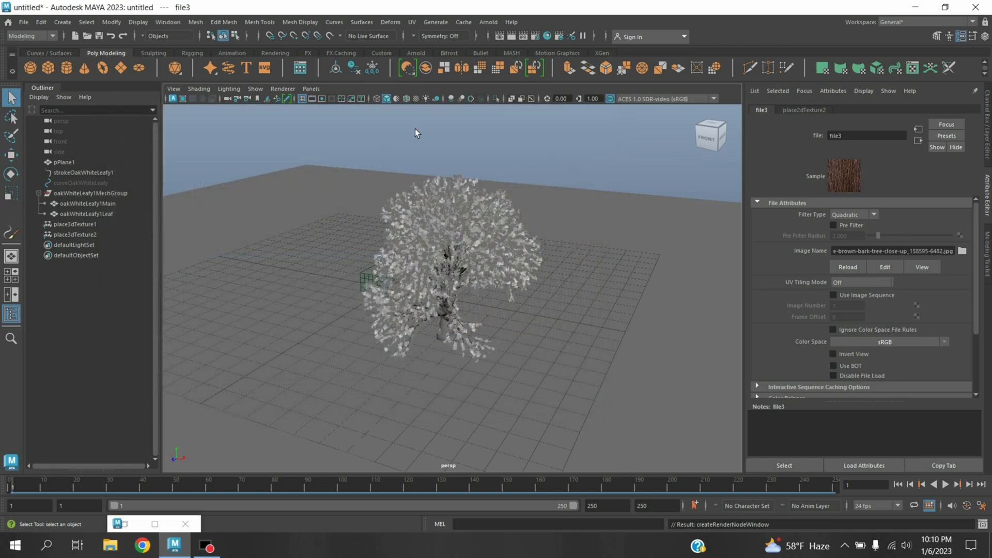
# - Switch the viewport to textured display and look around the tree up close
pyautogui.click(421, 105)
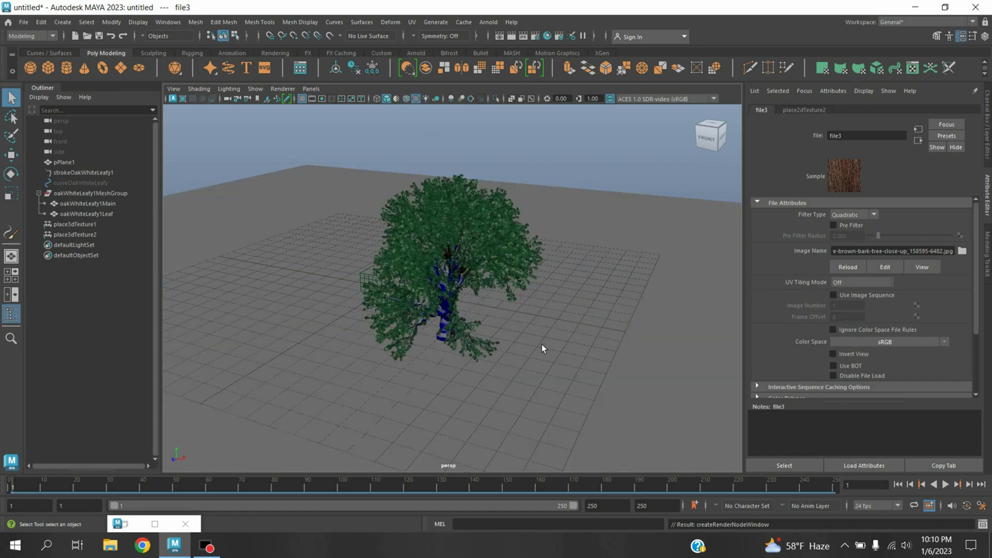
pyautogui.keyDown('alt'); pyautogui.moveTo(542, 344); pyautogui.dragTo(403, 326); pyautogui.keyUp('alt')
pyautogui.keyDown('alt'); pyautogui.moveTo(403, 325); pyautogui.dragTo(440, 346, button='middle'); pyautogui.keyUp('alt')
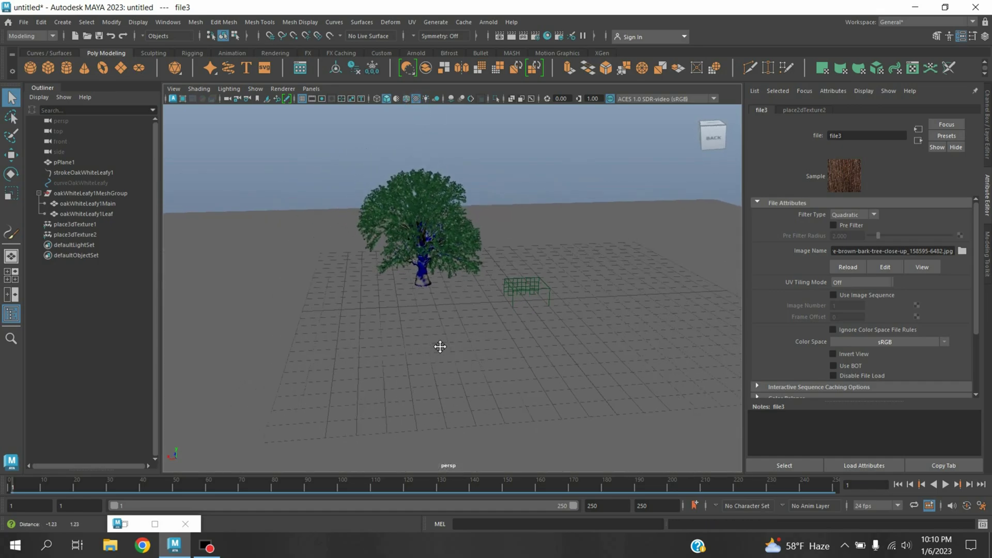
pyautogui.scroll(8, 470, 368)
pyautogui.moveTo(466, 361)
pyautogui.keyDown('alt'); pyautogui.mouseDown()
pyautogui.moveTo(502, 359)
pyautogui.moveTo(483, 378)
pyautogui.moveTo(475, 347)
pyautogui.moveTo(476, 374)
pyautogui.moveTo(472, 361)
pyautogui.mouseUp(); pyautogui.keyUp('alt')
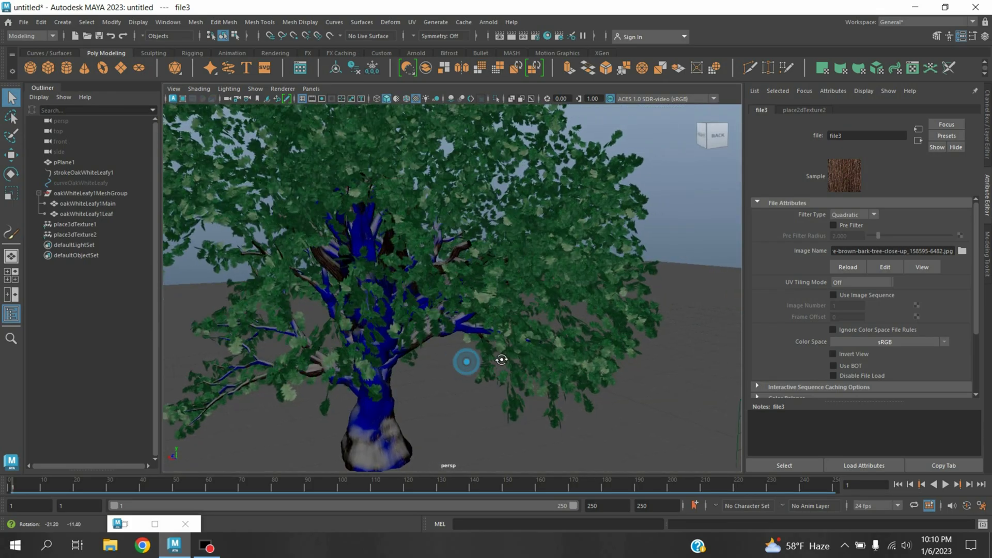
pyautogui.scroll(-6, 476, 372)
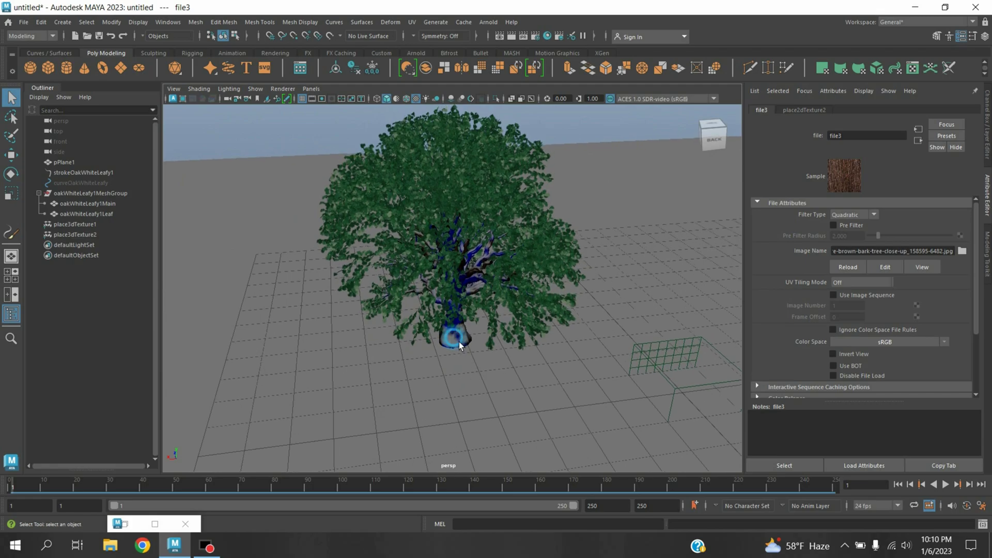
# - Change stucco1's Channel 2 colour in the trunk material from blue to white
pyautogui.click(460, 345)
pyautogui.click(911, 109)
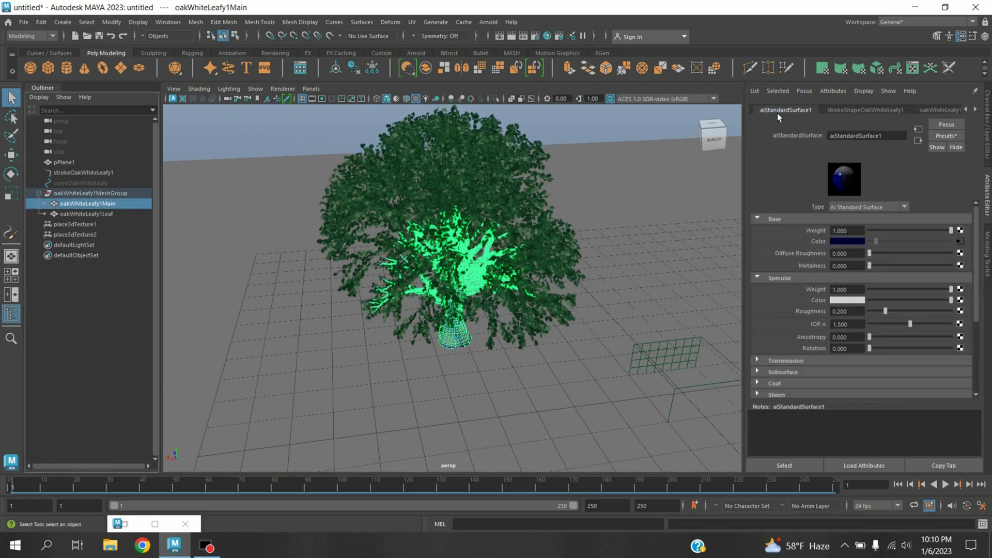
pyautogui.click(959, 242)
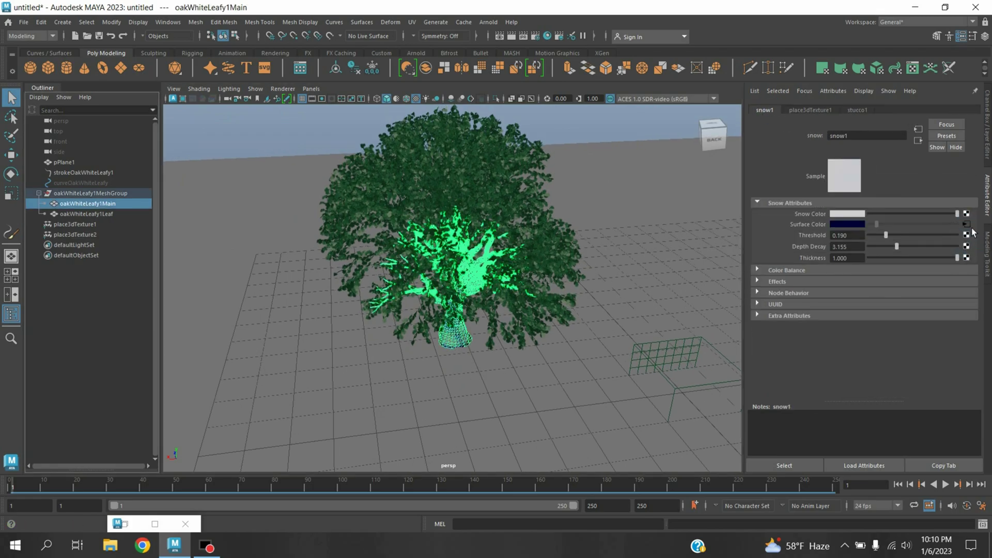
pyautogui.click(966, 224)
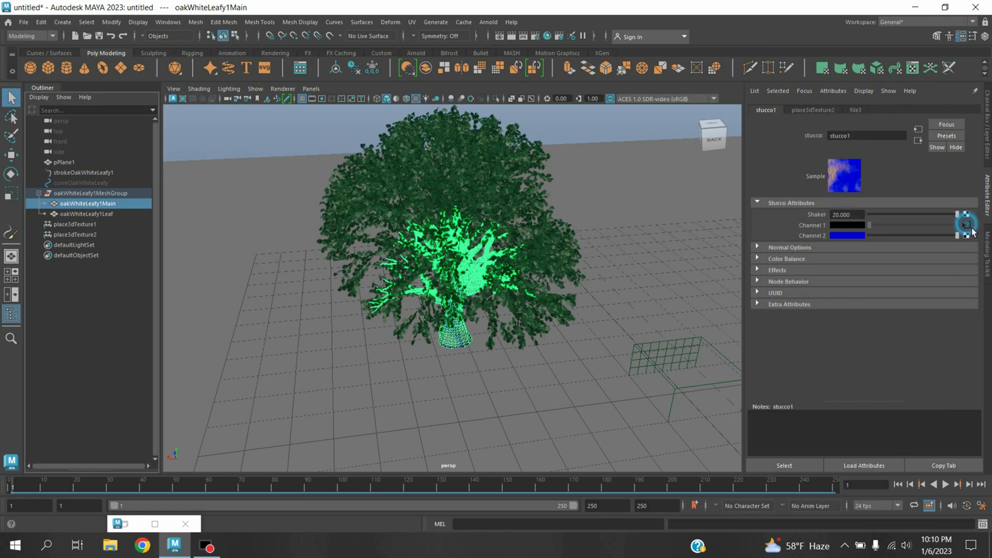
pyautogui.click(842, 235)
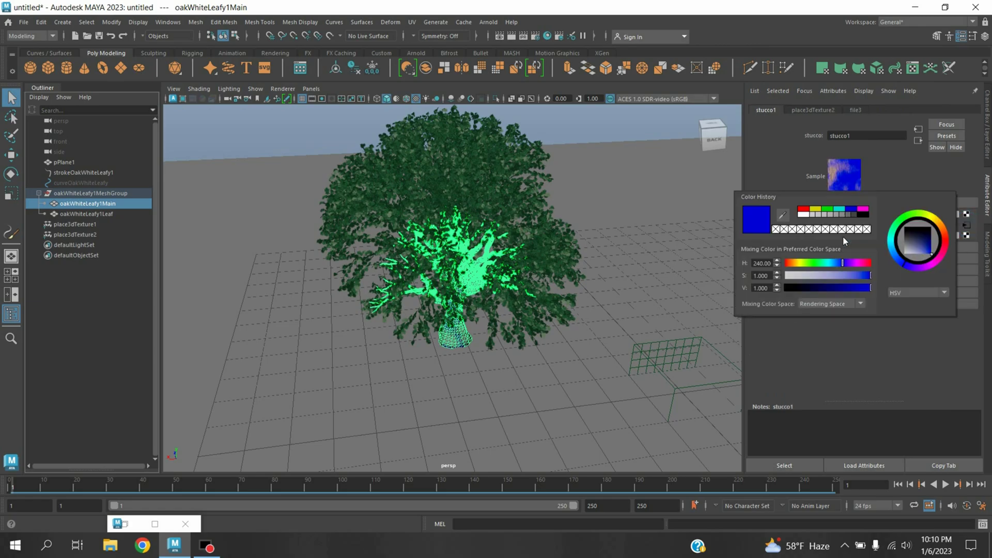
pyautogui.click(804, 215)
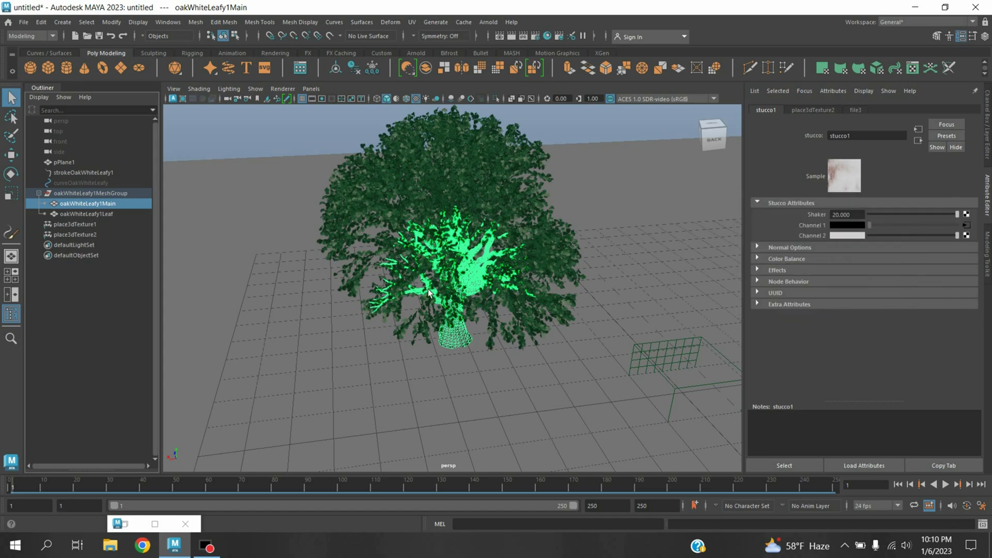
pyautogui.click(445, 190)
# - Give the leaves a new aiStandardSurface material with a Snow texture as its base colour
pyautogui.moveTo(445, 191); pyautogui.dragTo(427, 446, button='right')
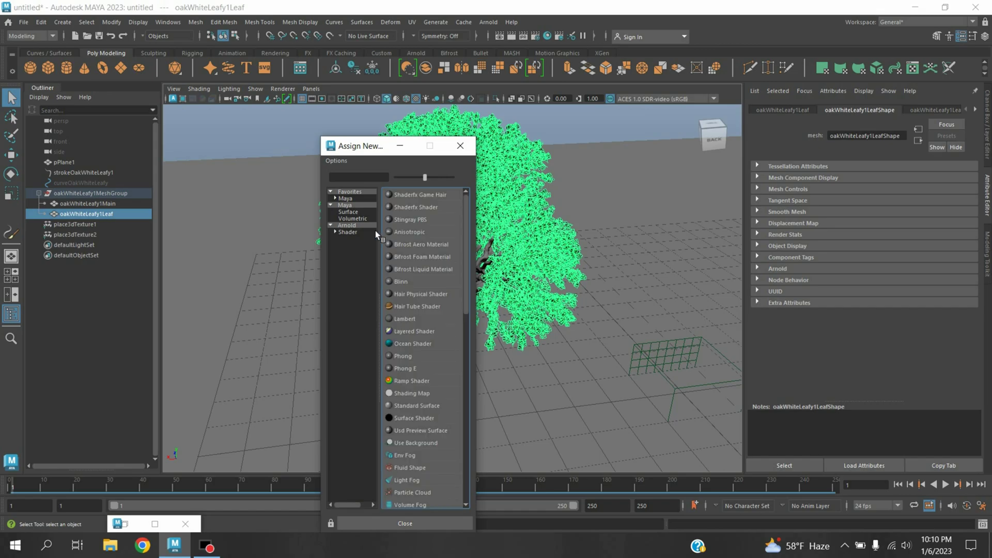
pyautogui.click(361, 226)
pyautogui.click(410, 372)
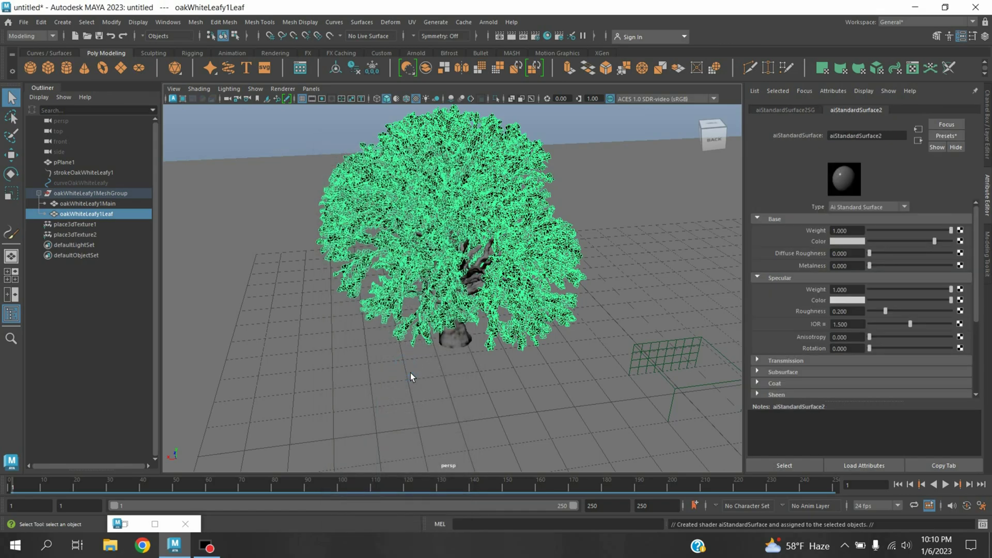
pyautogui.click(959, 241)
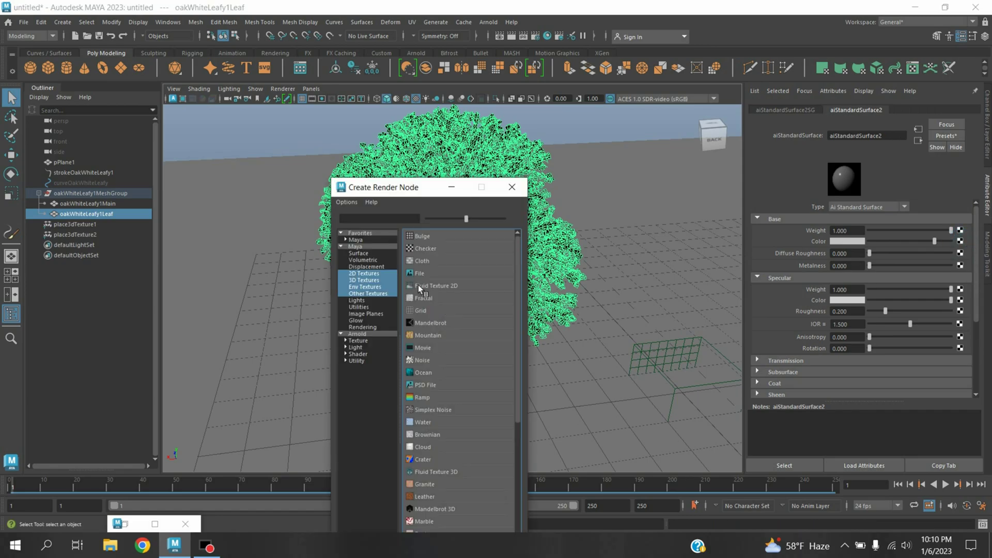
pyautogui.click(365, 280)
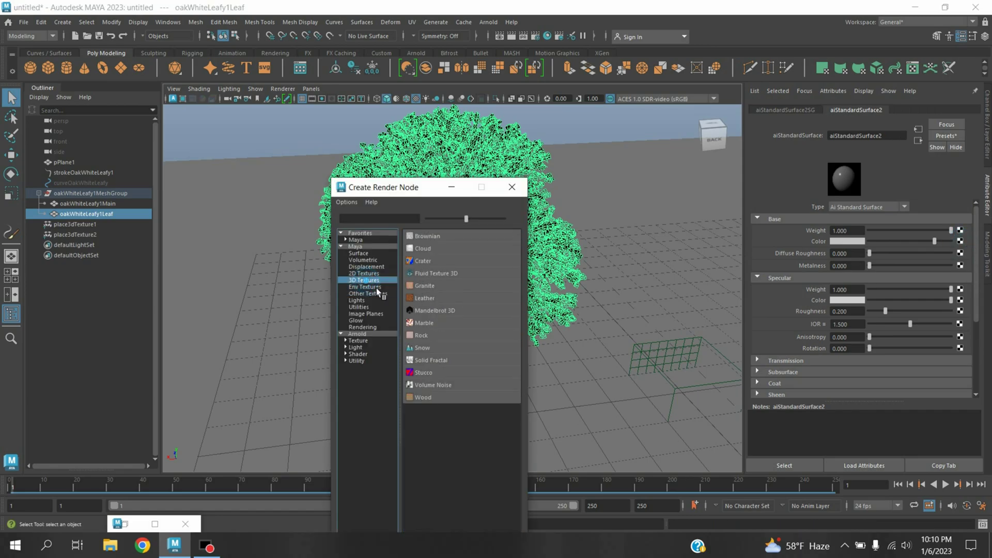
pyautogui.click(434, 352)
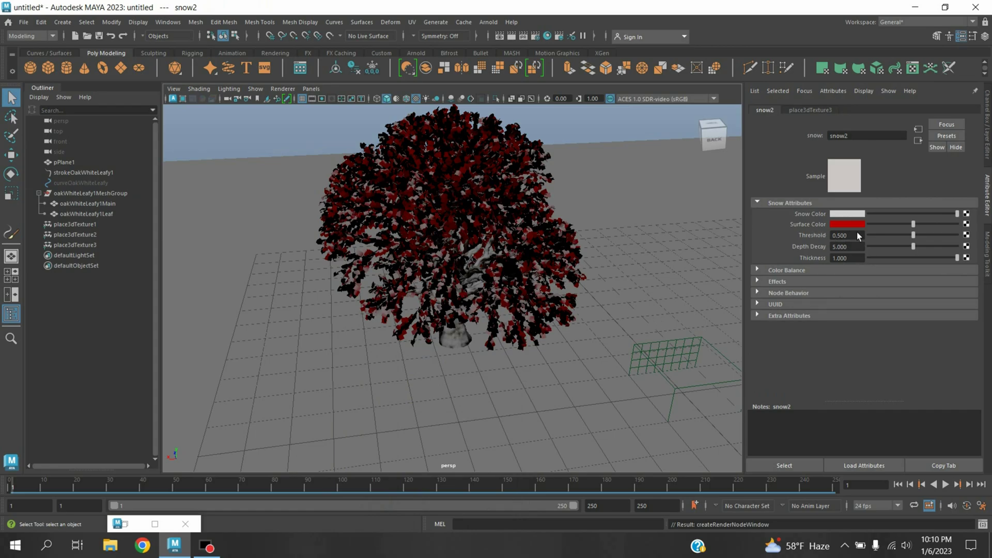
# - Map a new Stucco 3D texture to the snow's Surface Color
pyautogui.click(966, 224)
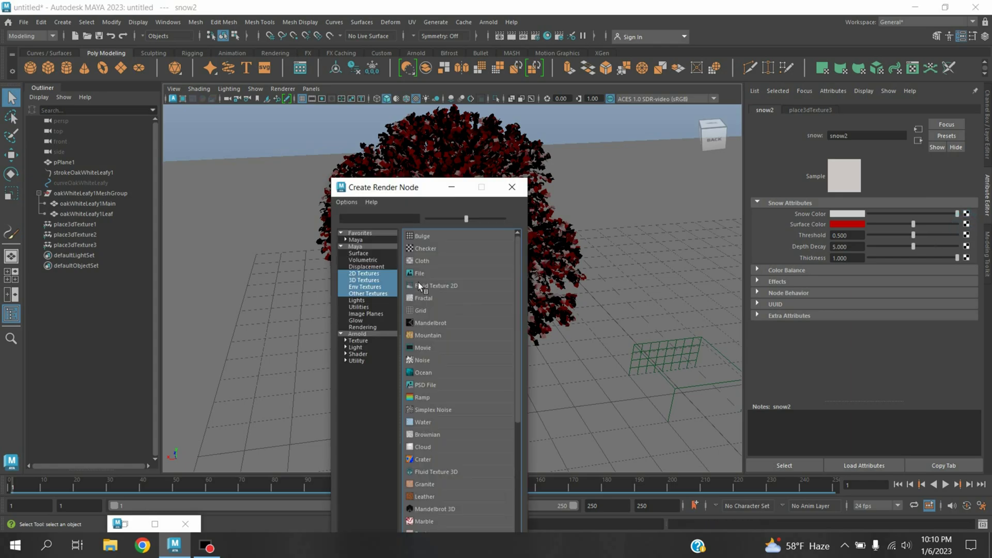
pyautogui.click(364, 284)
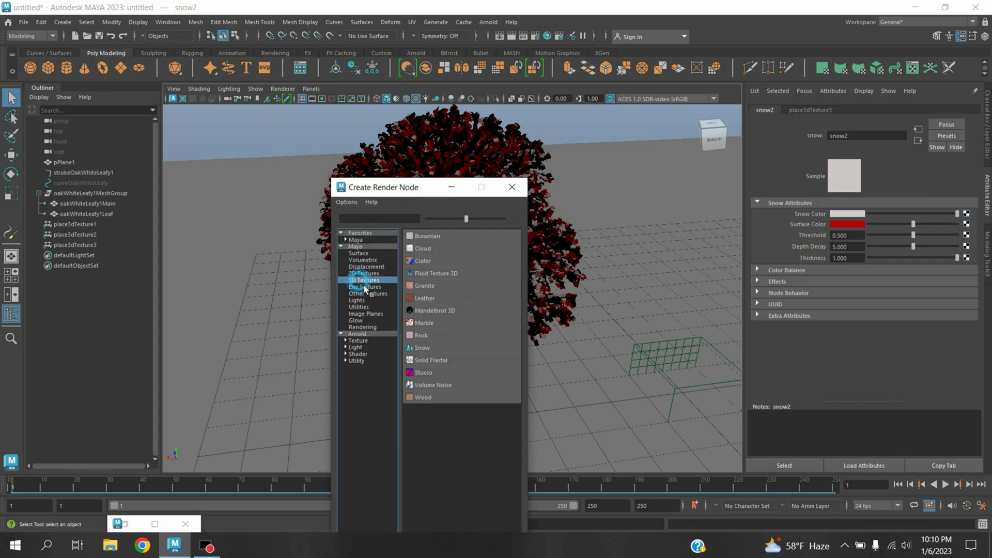
pyautogui.click(423, 375)
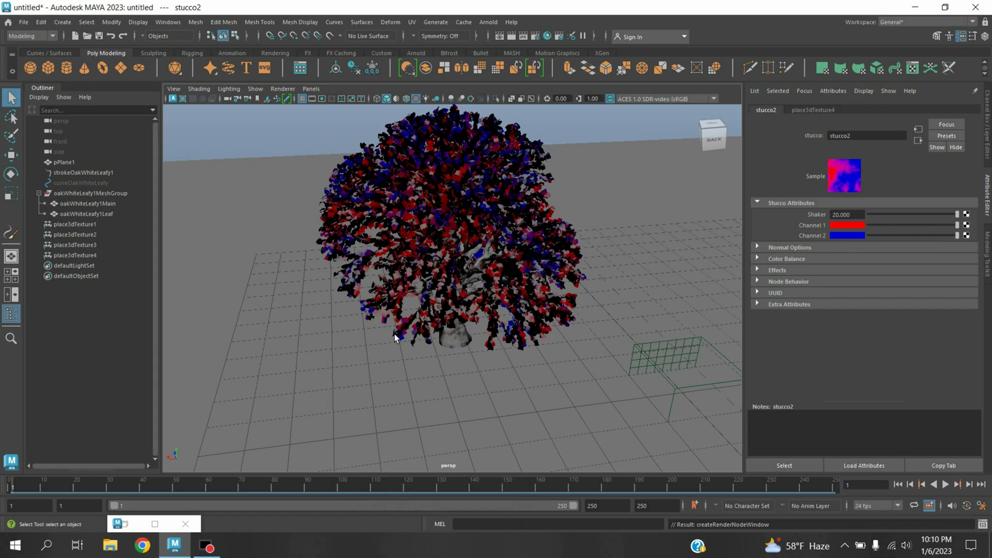
# - Set snow2 Threshold to 1.000 and Depth Decay to 0.000
pyautogui.click(927, 145)
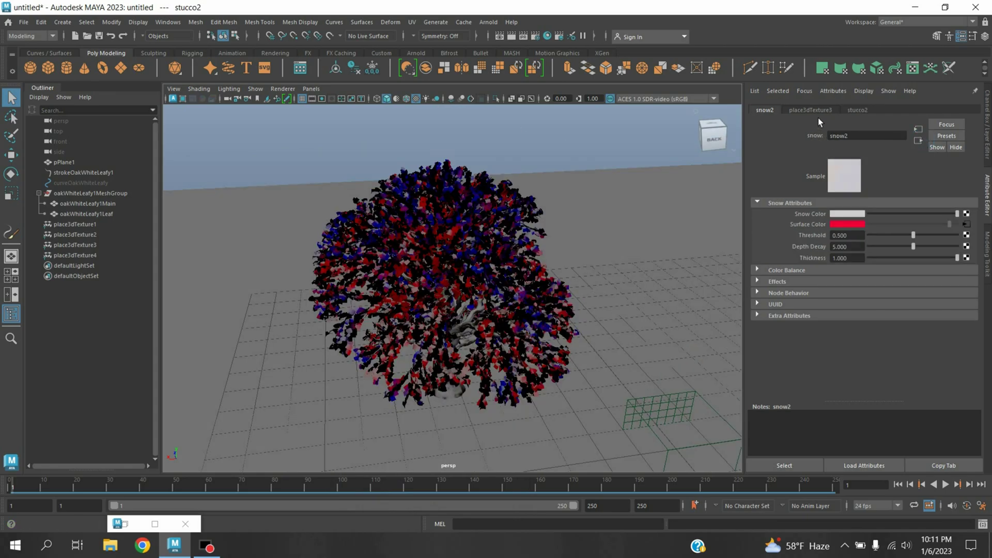
pyautogui.moveTo(919, 238); pyautogui.dragTo(978, 245)
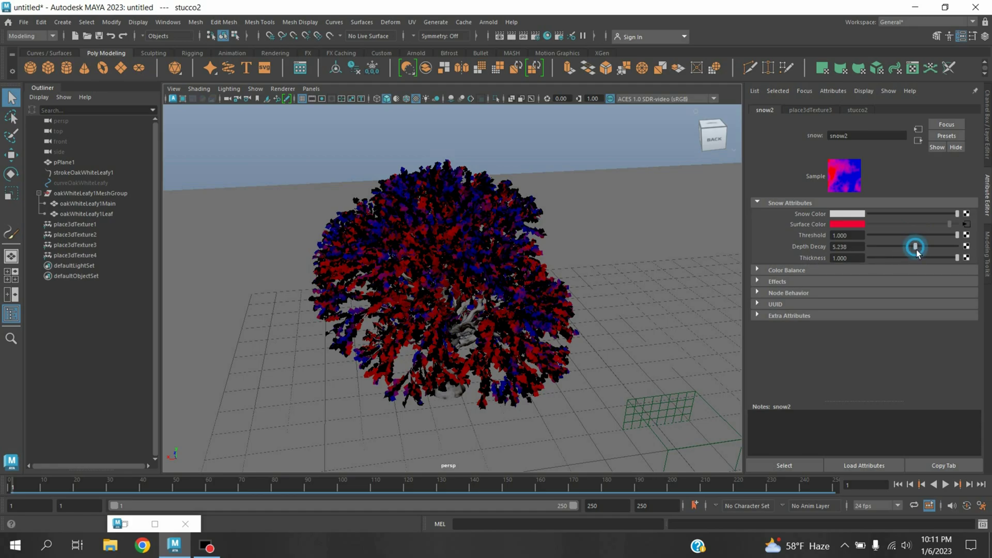
pyautogui.moveTo(913, 246); pyautogui.dragTo(856, 249)
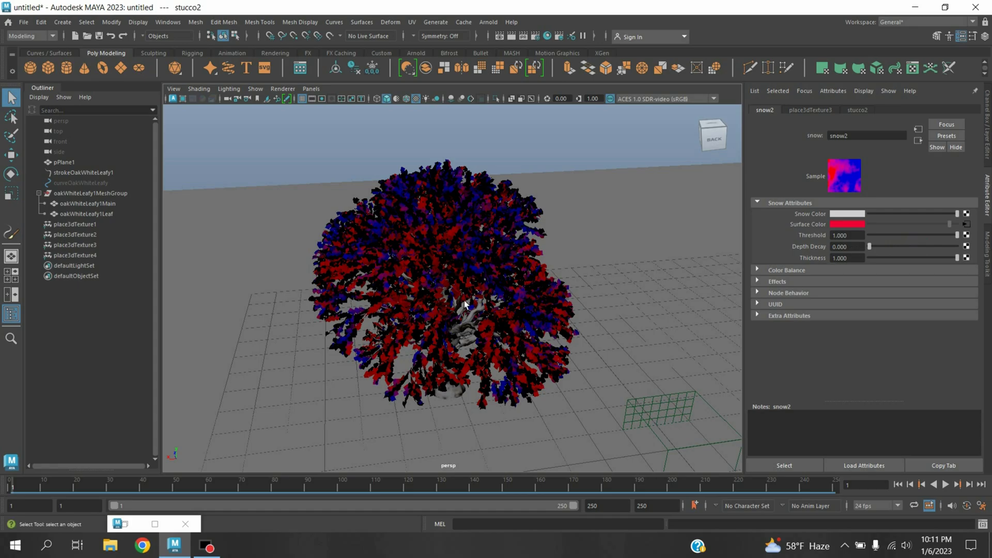
pyautogui.click(966, 224)
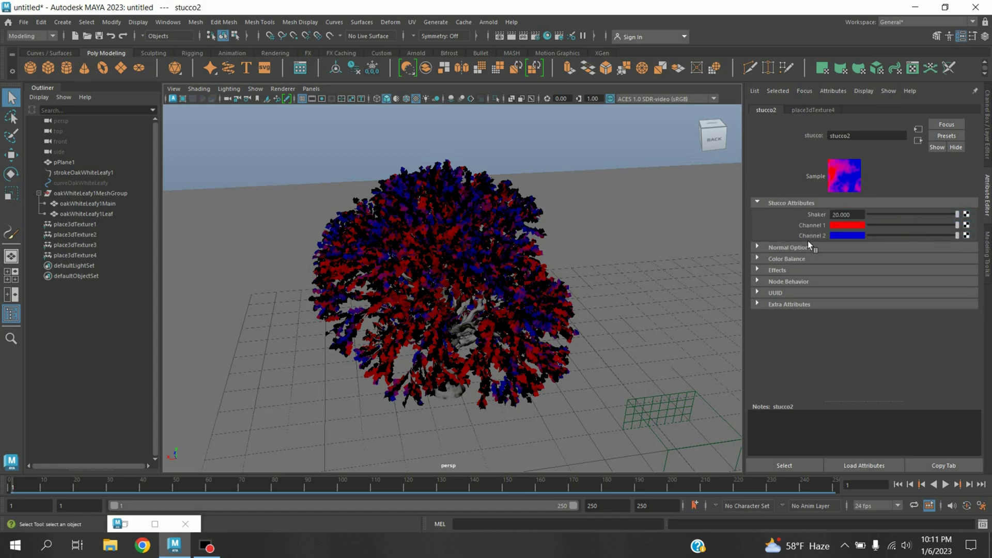
# - Make stucco2 Channel 2 white and Channel 1 green using Color History swatches
pyautogui.click(861, 238)
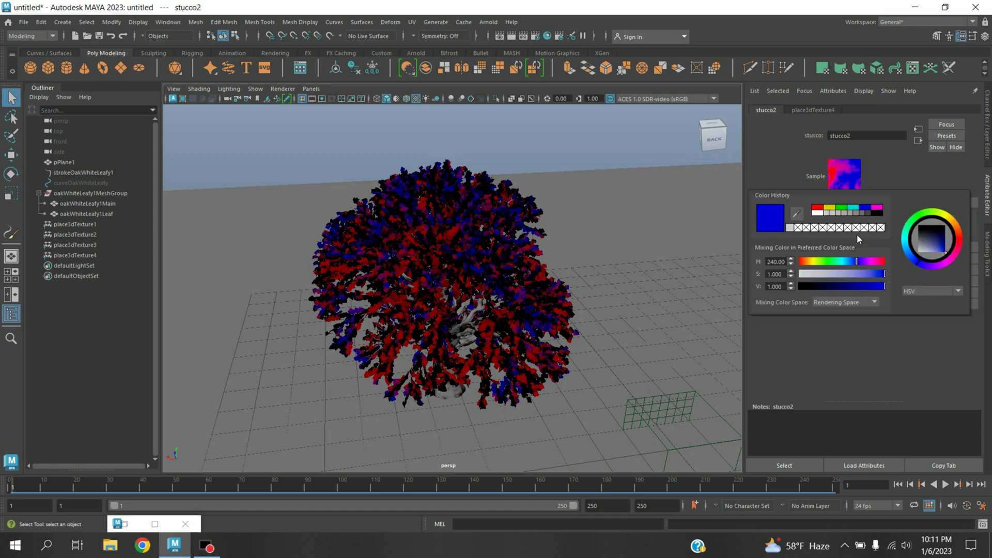
pyautogui.click(817, 215)
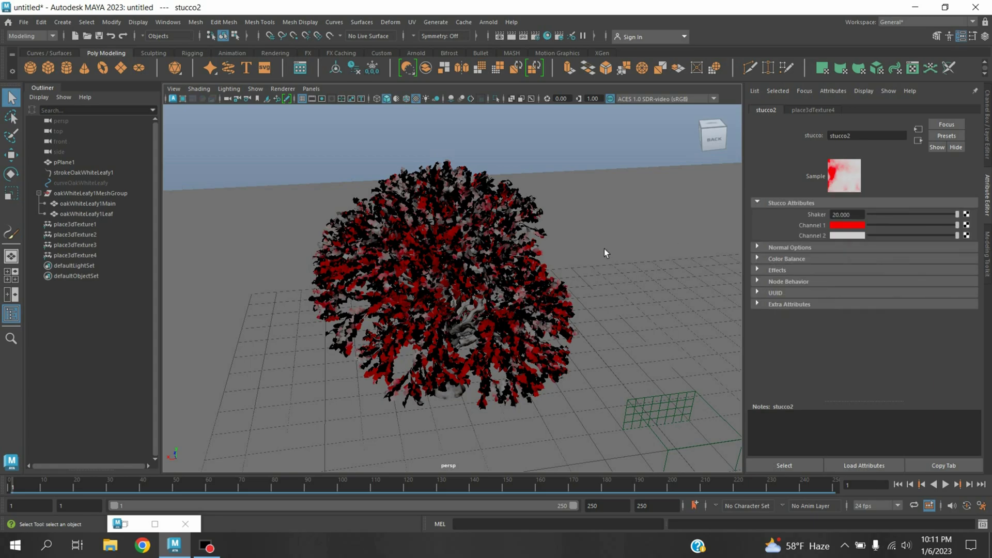
pyautogui.click(847, 225)
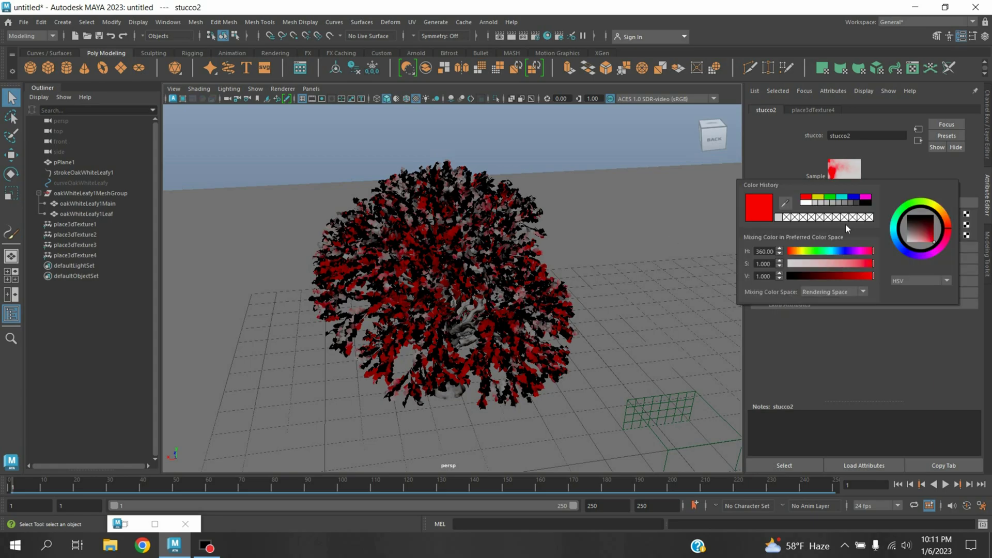
pyautogui.click(830, 197)
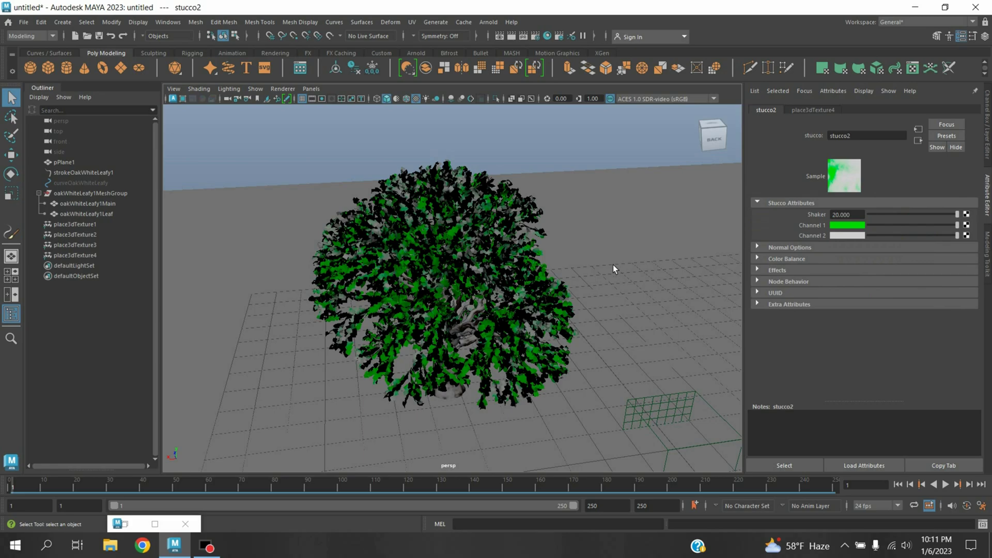
# - Create an Arnold SkyDome Light around the tree
pyautogui.click(488, 21)
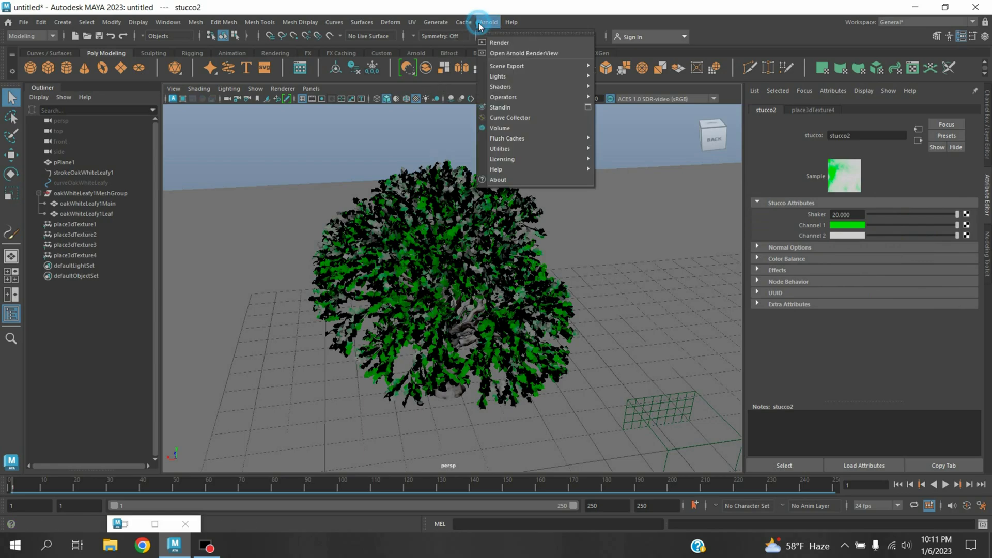
pyautogui.moveTo(548, 83)
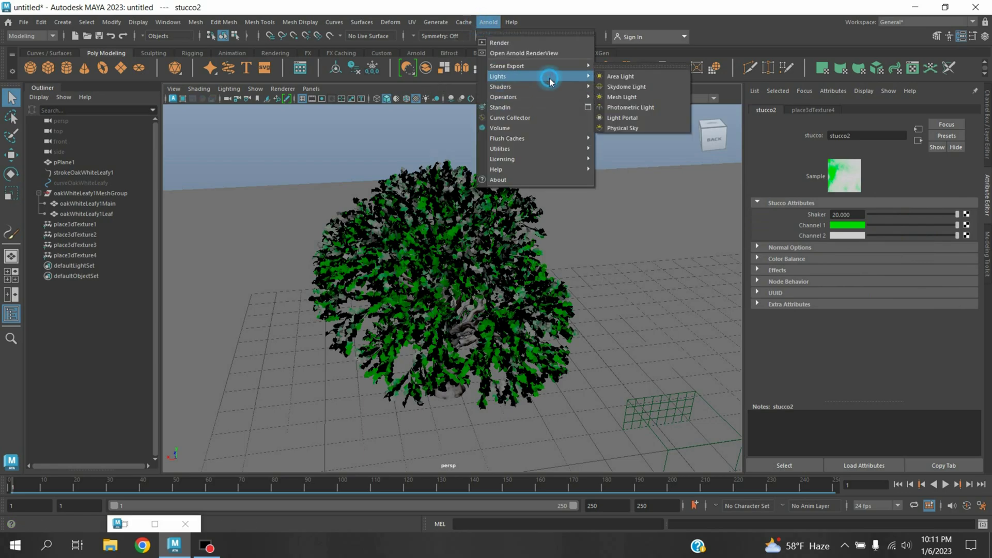
pyautogui.click(618, 91)
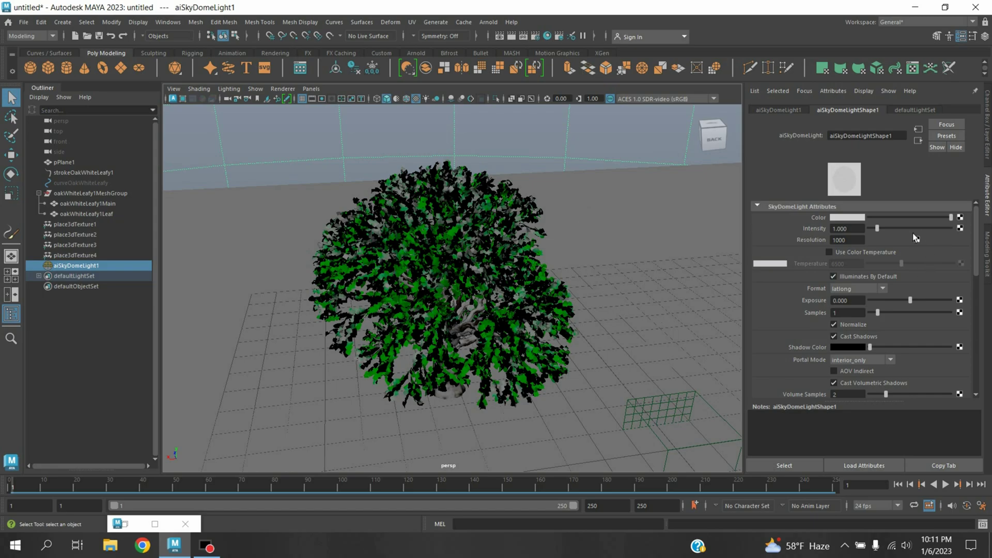
# - Map a File texture loading clarens_night_02_4k.hdr from the Desktop onto the skydome Color
pyautogui.click(960, 219)
pyautogui.click(451, 288)
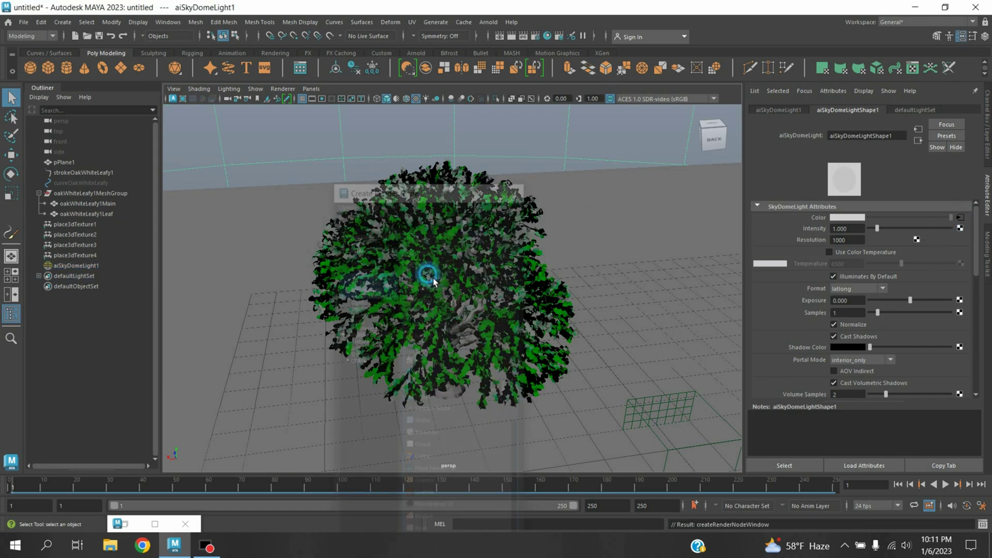
pyautogui.click(962, 251)
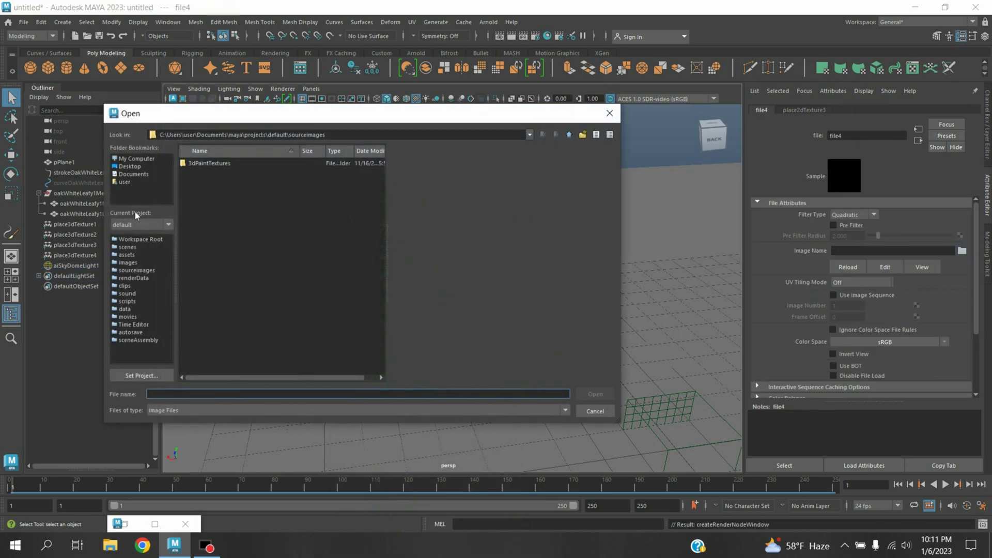
pyautogui.click(130, 167)
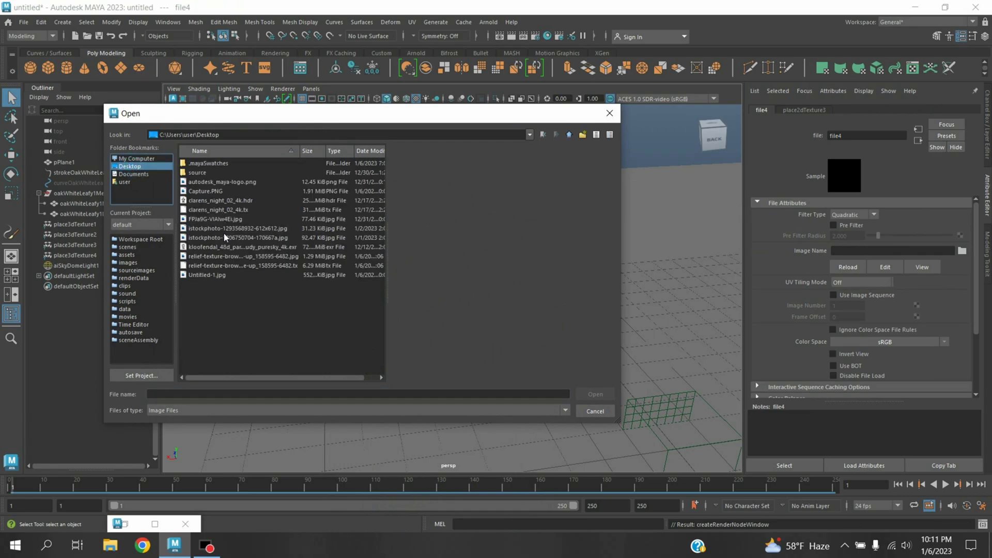
pyautogui.click(209, 203)
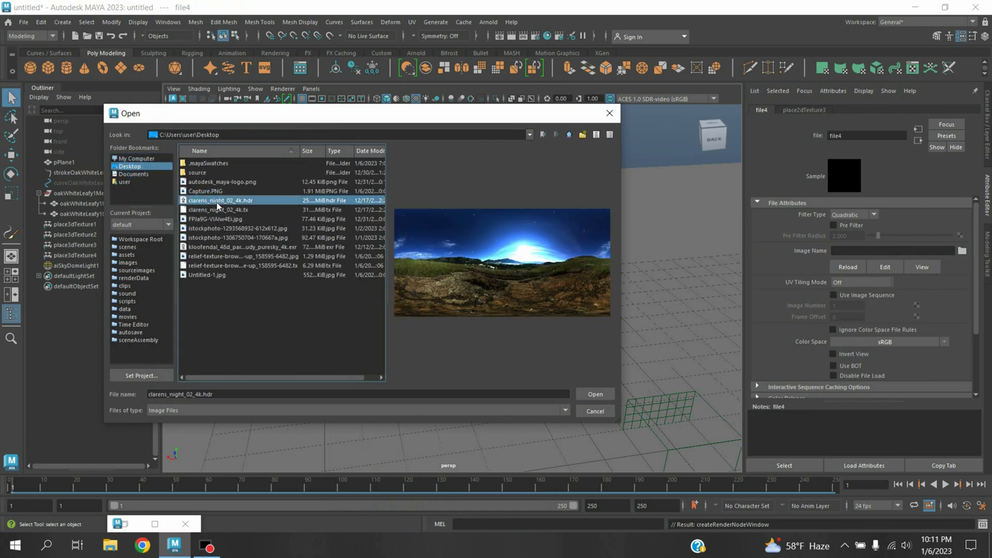
pyautogui.click(596, 395)
pyautogui.keyDown('alt'); pyautogui.moveTo(476, 355); pyautogui.dragTo(476, 320); pyautogui.keyUp('alt')
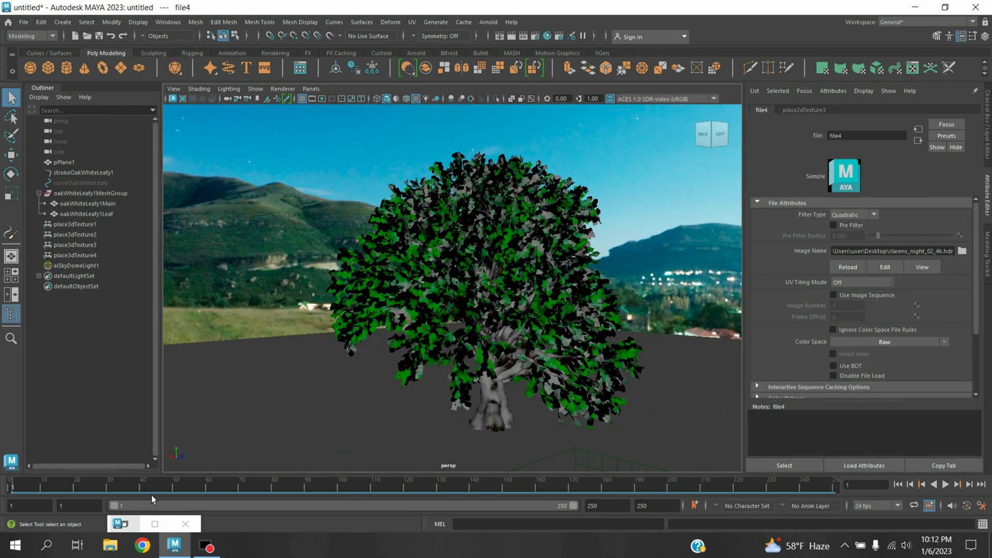
pyautogui.click(489, 21)
# - Open Arnold RenderView and start a progressive render of the snowy green tree
pyautogui.click(493, 53)
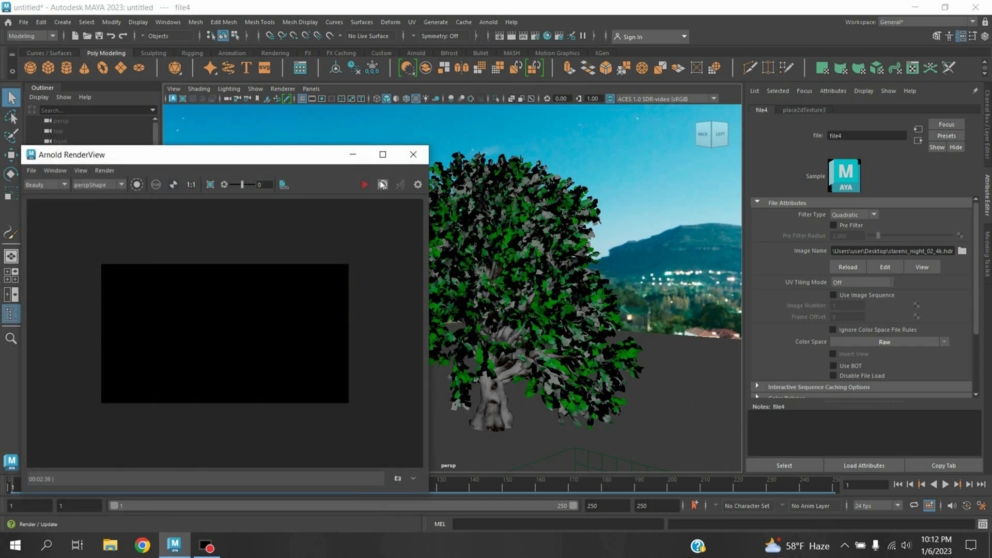
pyautogui.click(383, 186)
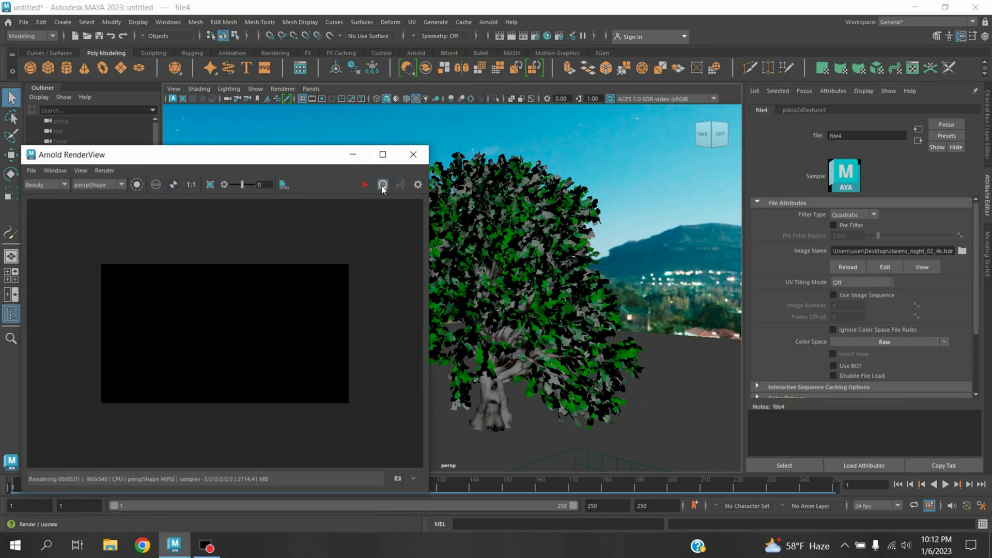
pyautogui.scroll(2, 234, 352)
pyautogui.scroll(1, 233, 352)
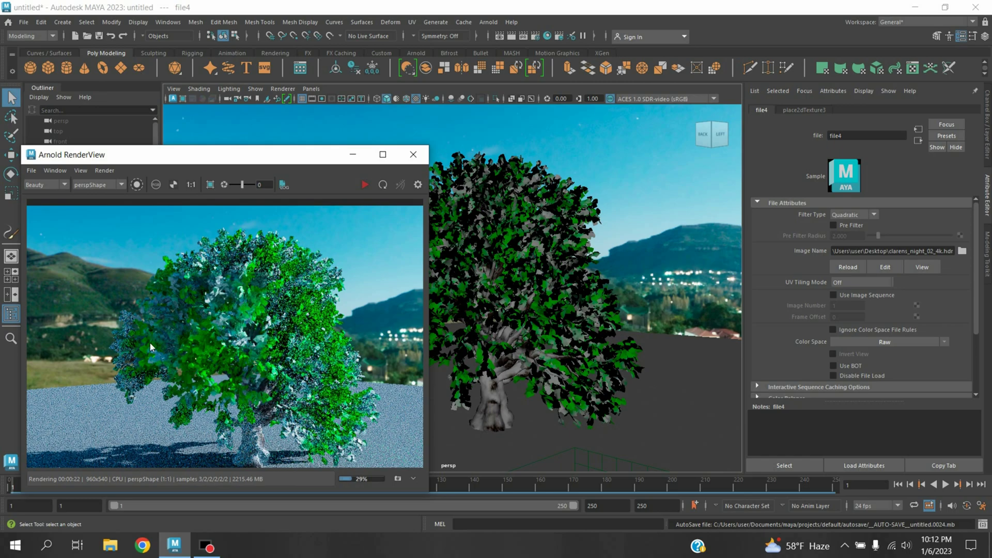
pyautogui.keyDown('alt'); pyautogui.moveTo(640, 328); pyautogui.dragTo(553, 339); pyautogui.keyUp('alt')
# - Re-render the tree in Arnold from a pulled-back front-left camera angle
pyautogui.keyDown('alt'); pyautogui.moveTo(553, 339); pyautogui.dragTo(537, 330, button='right'); pyautogui.keyUp('alt')
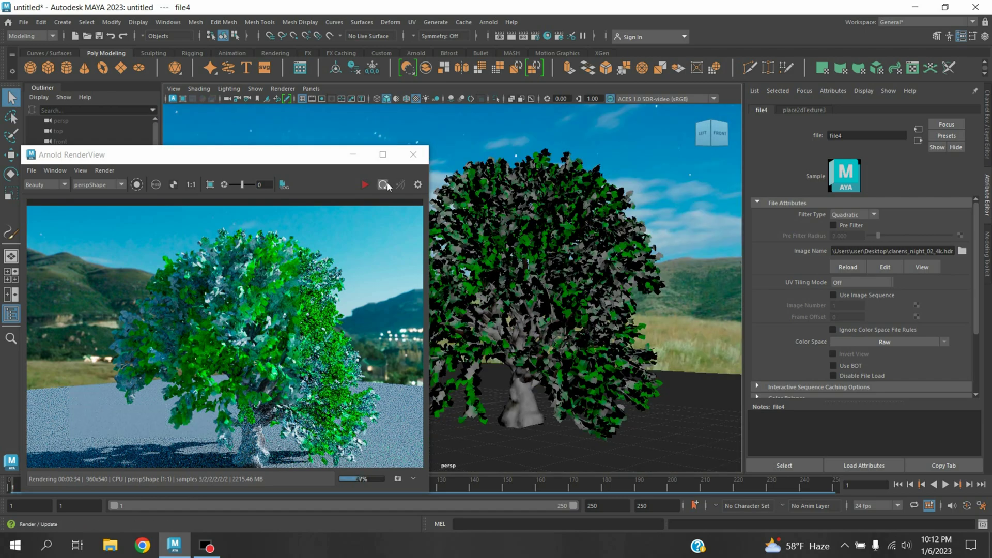
pyautogui.click(382, 184)
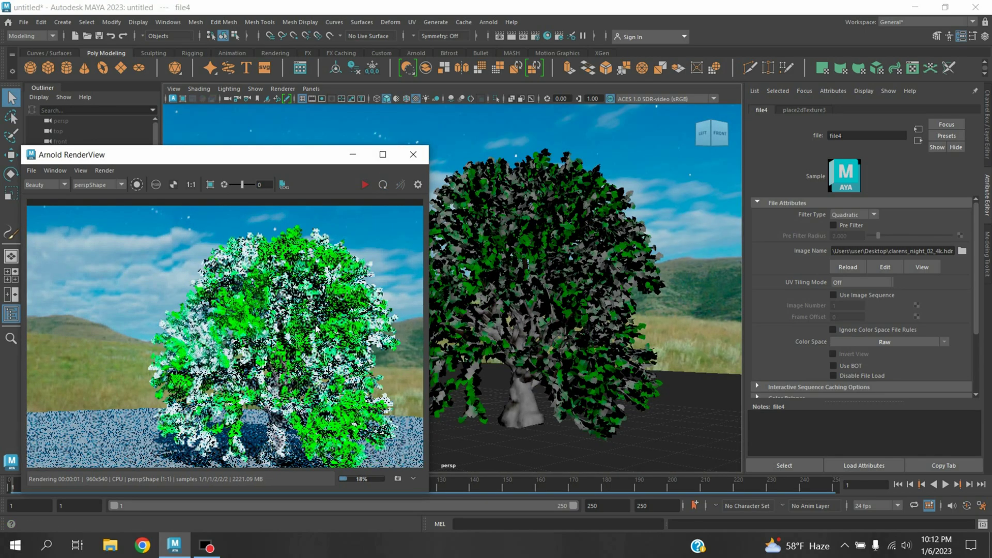
pyautogui.scroll(-2, 254, 339)
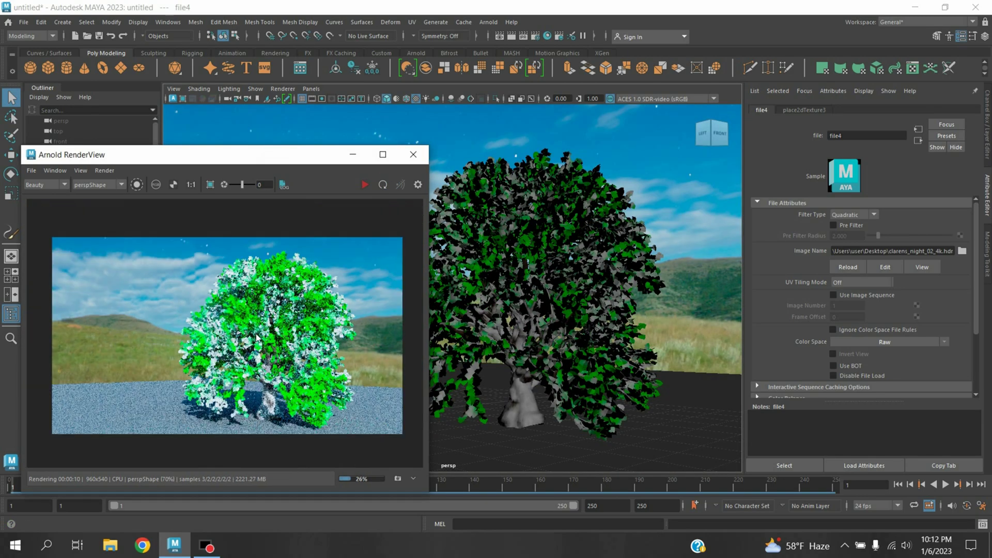